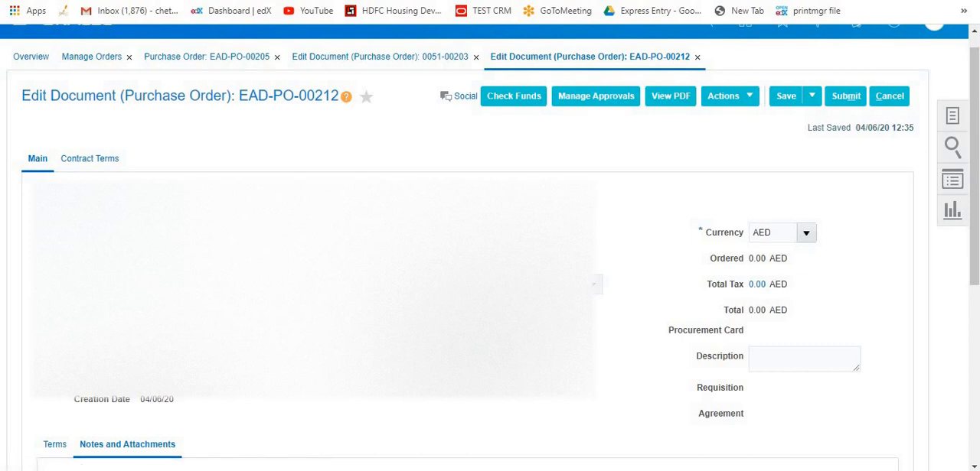
Try to view the purchase order's attached Text_File1.txt, and return to the order.
scroll(490, 244, down, 3)
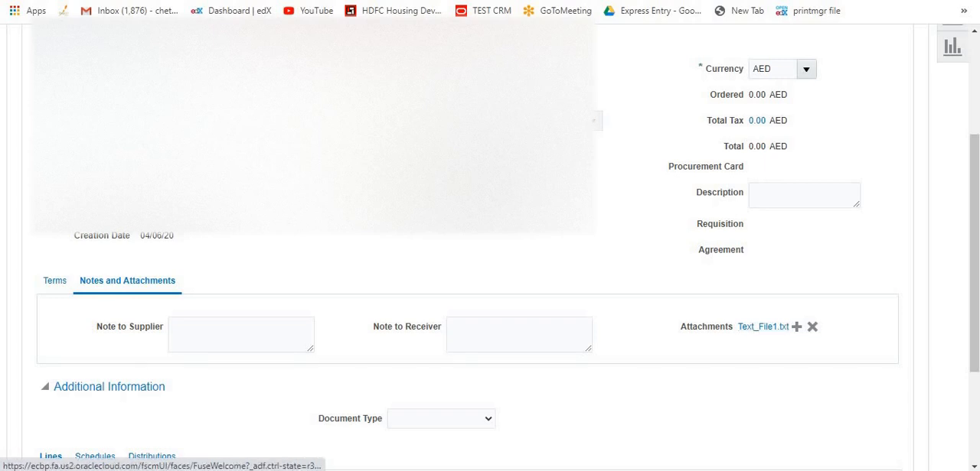
click(763, 327)
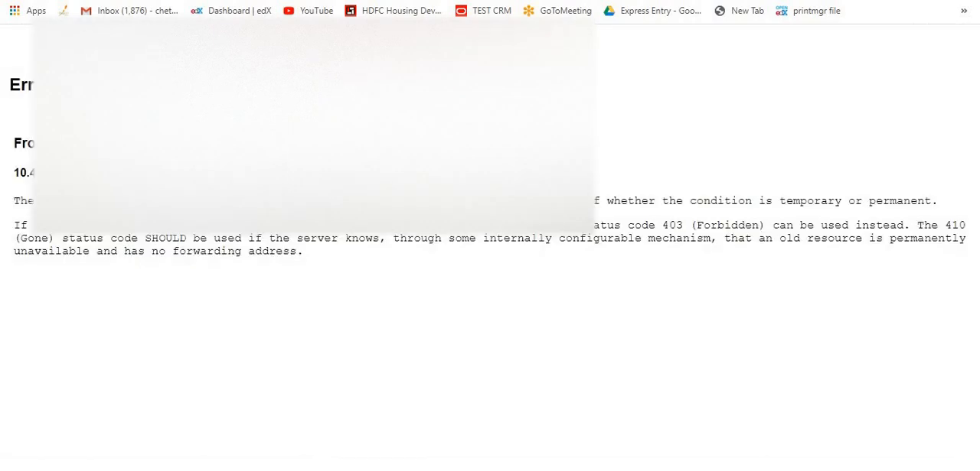
key(ctrl+w)
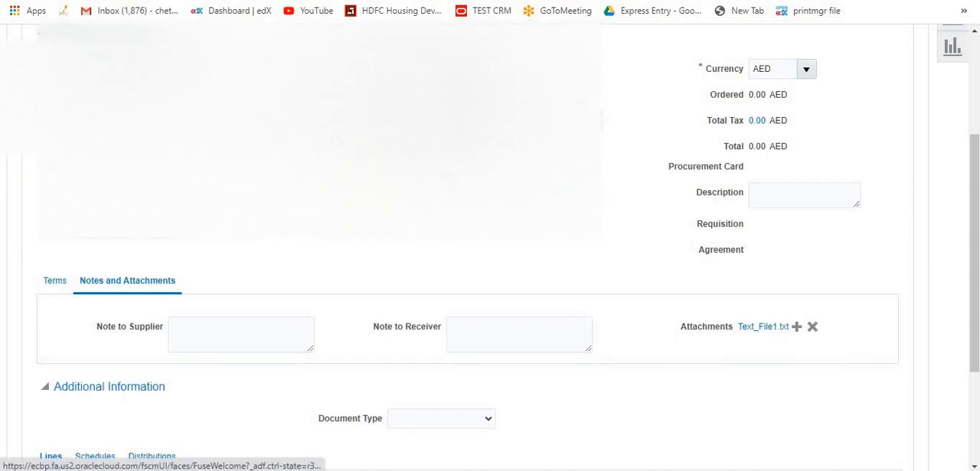
click(796, 327)
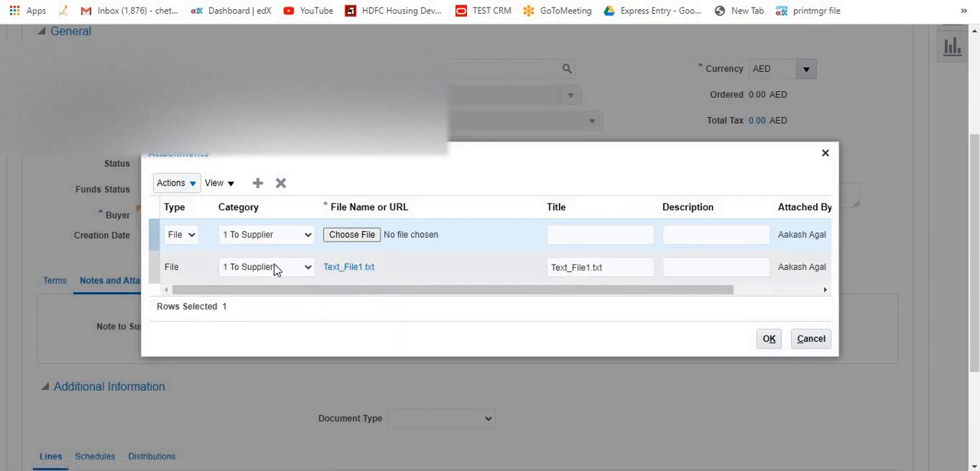
click(497, 234)
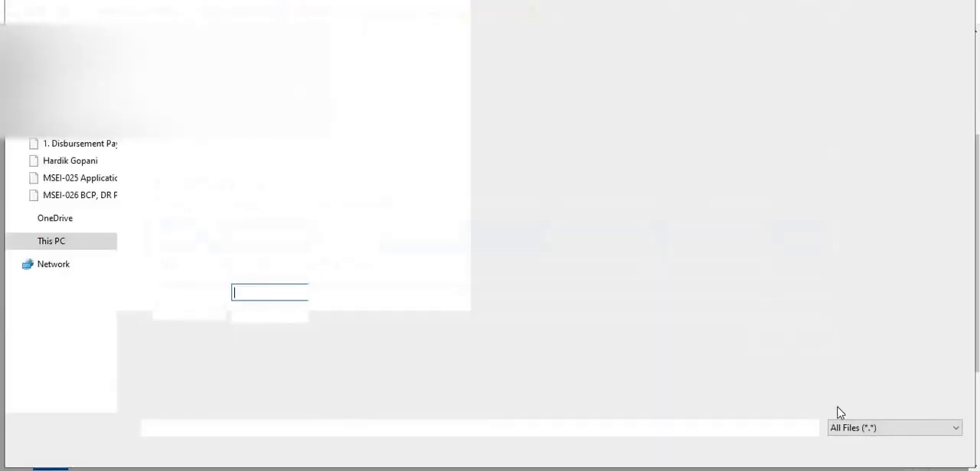
key(Escape)
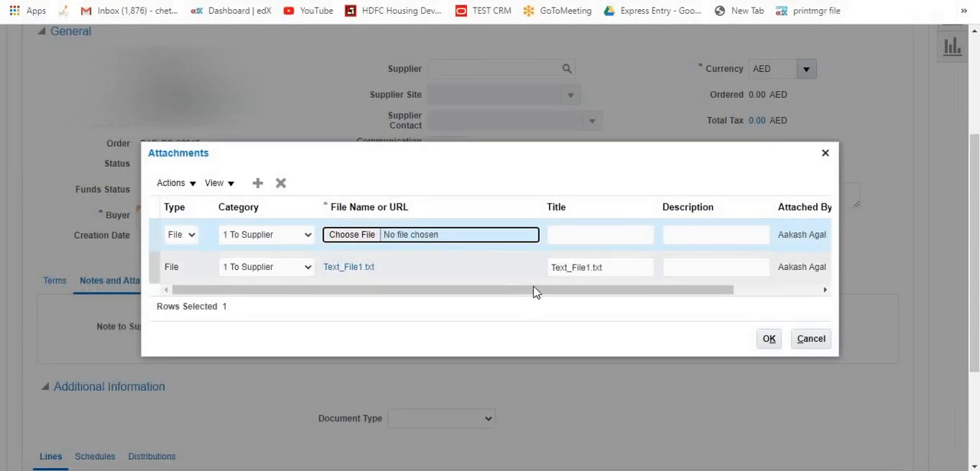
click(280, 183)
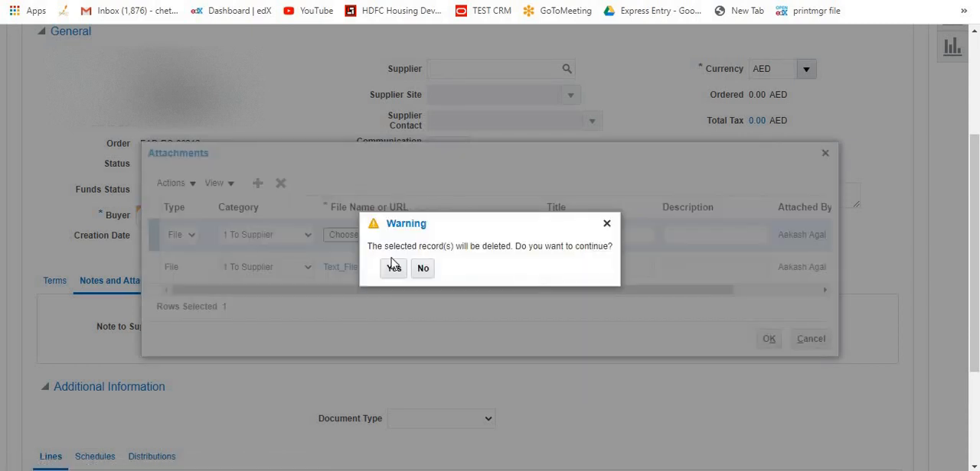
click(395, 268)
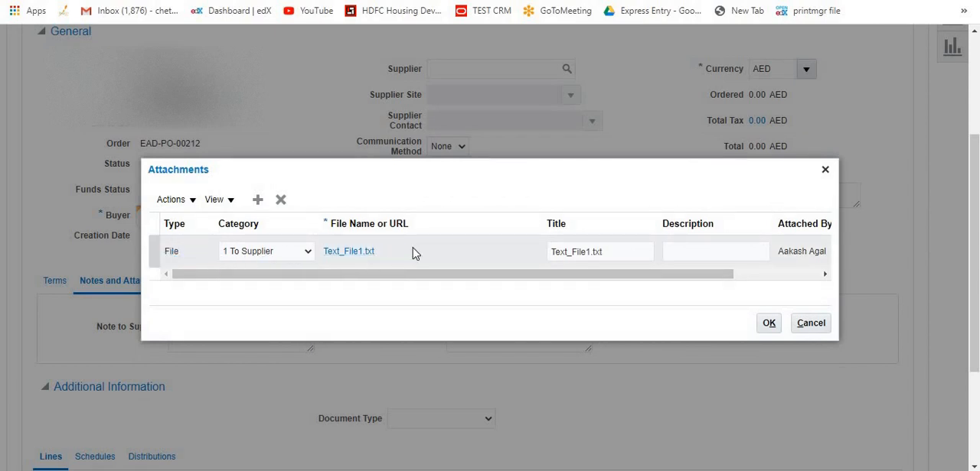
click(769, 324)
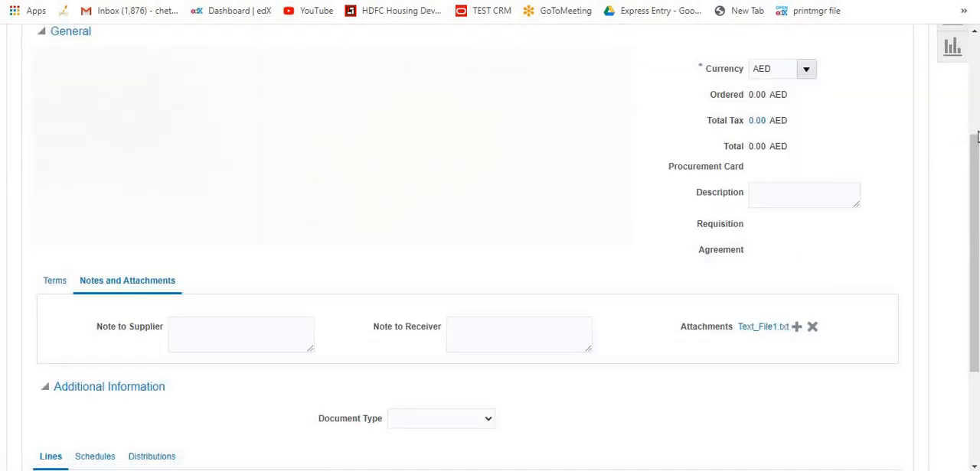
Save the purchase order, generate its PDF and open the downloaded document.
scroll(842, 157, up, 3)
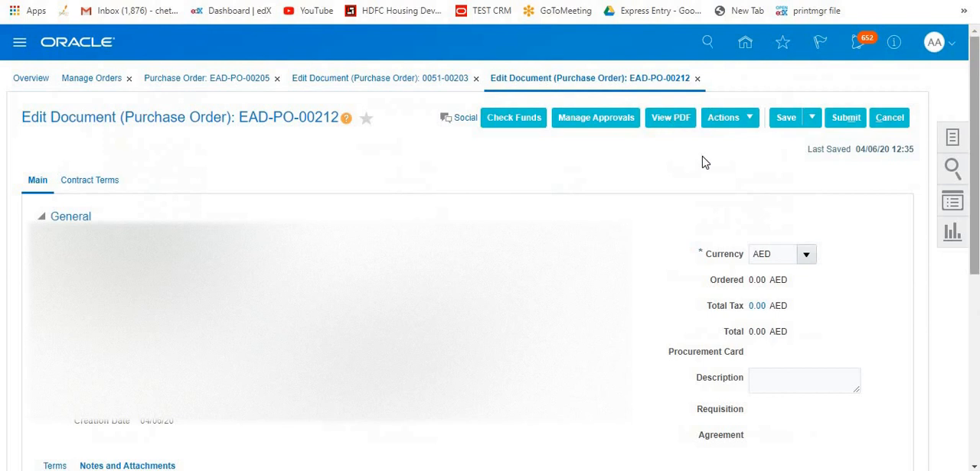
click(789, 117)
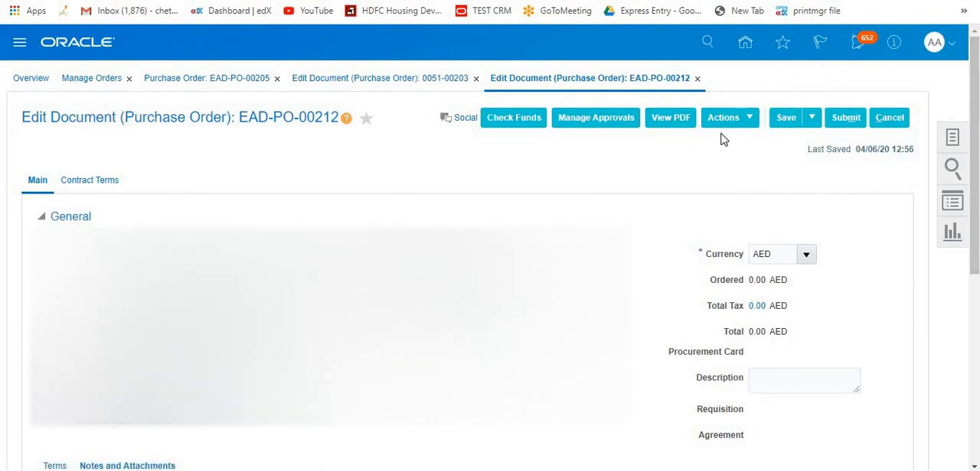
click(669, 129)
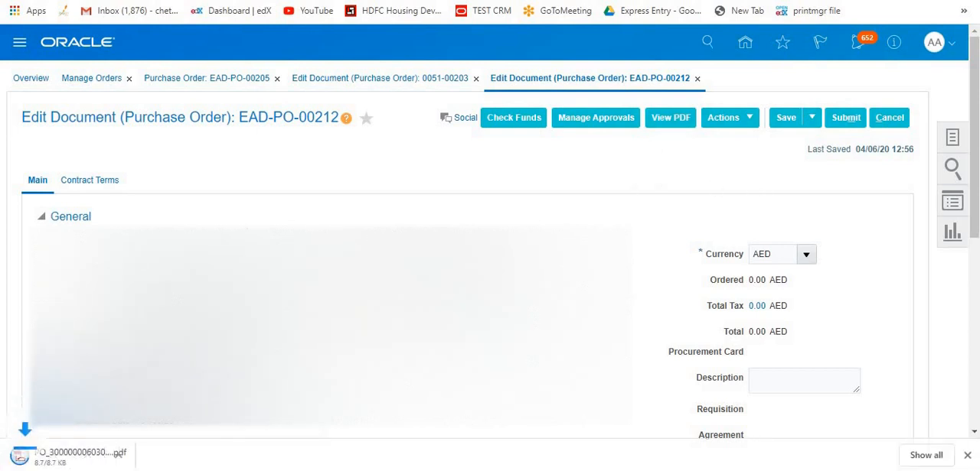
click(85, 456)
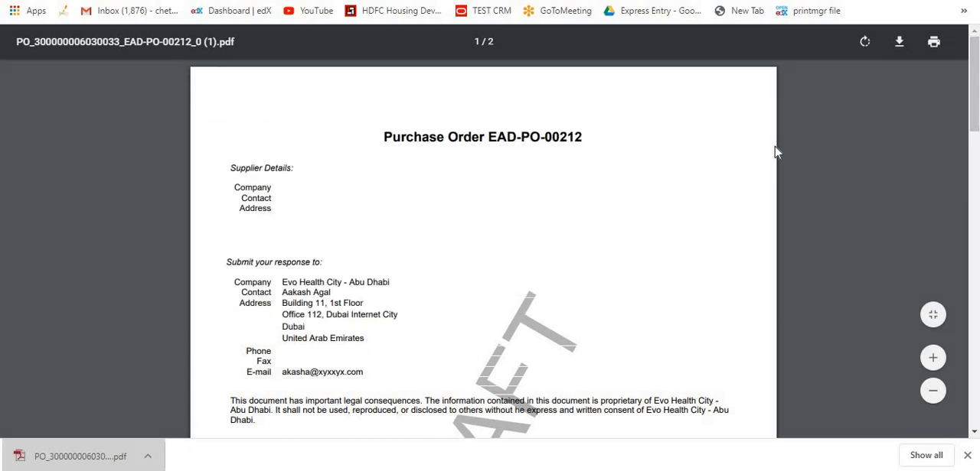
Examine the Attachments table on page 2 of the purchase order PDF, and return to the order being edited.
key(ctrl+f)
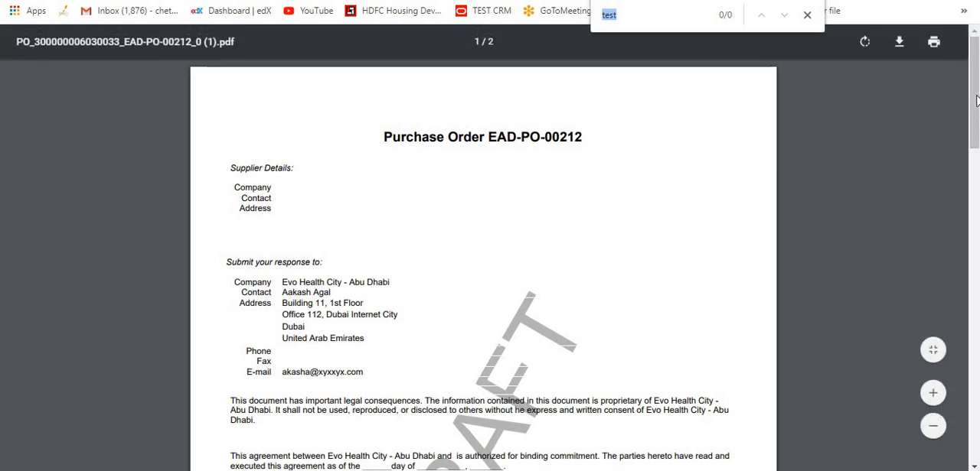
scroll(962, 240, down, 5)
scroll(962, 239, down, 6)
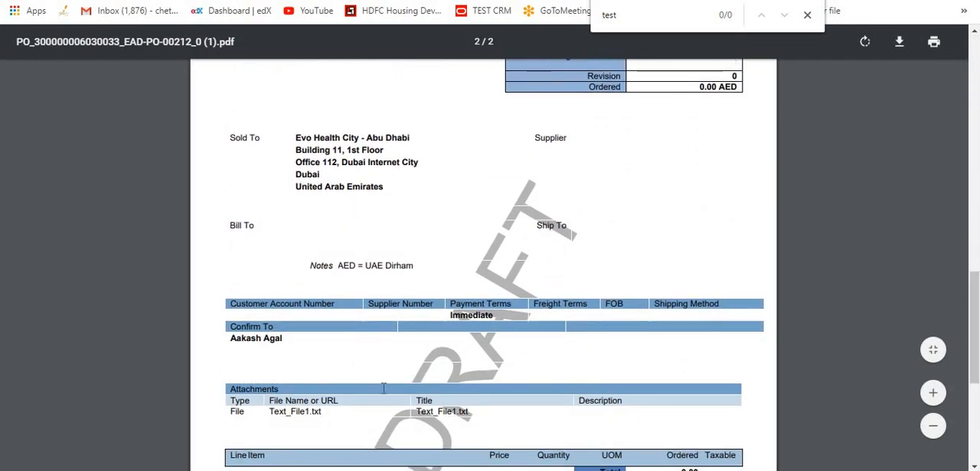
double_click(323, 411)
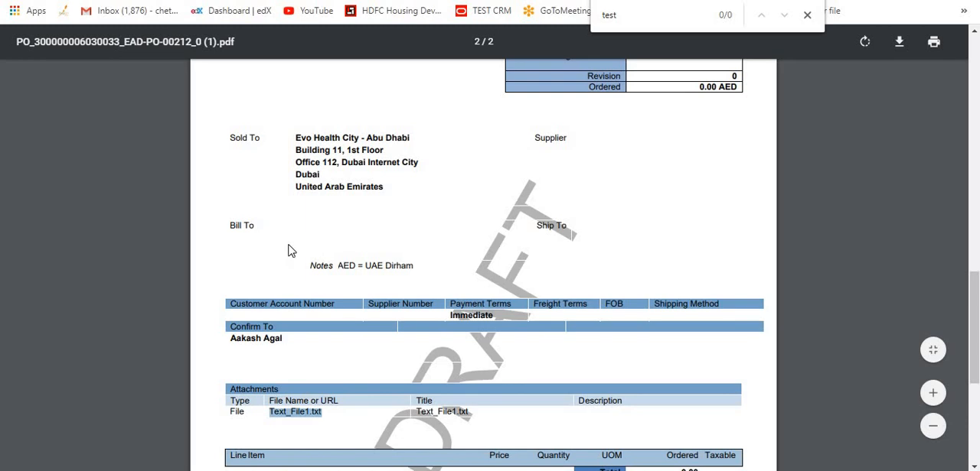
click(437, 240)
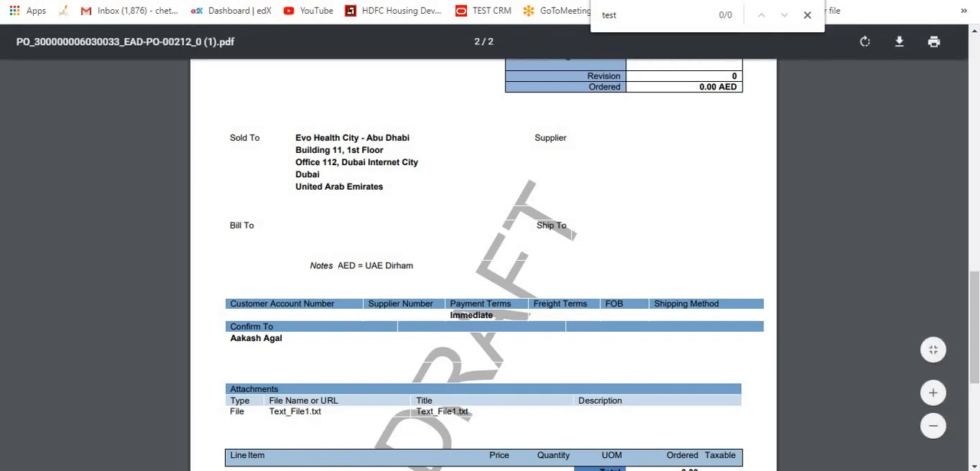
click(457, 1)
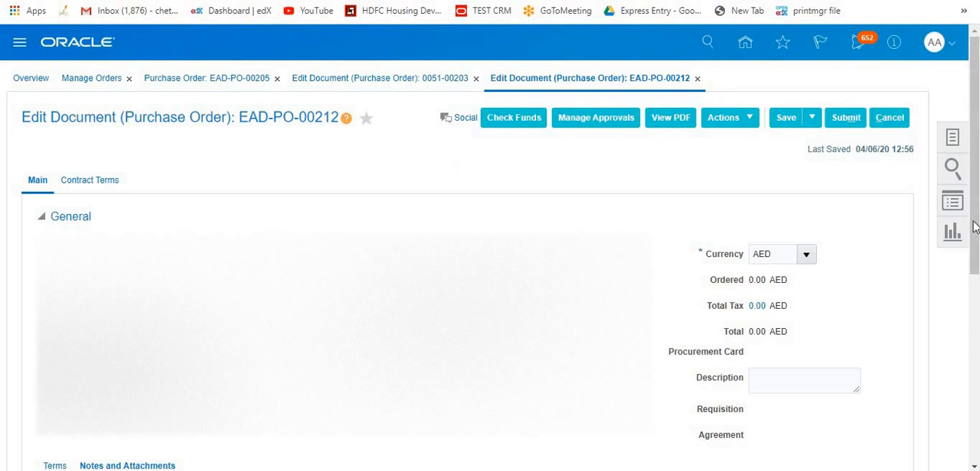
Open the purchase order's attachments, look at the category choices and delete the new blank attachment row.
scroll(974, 226, down, 4)
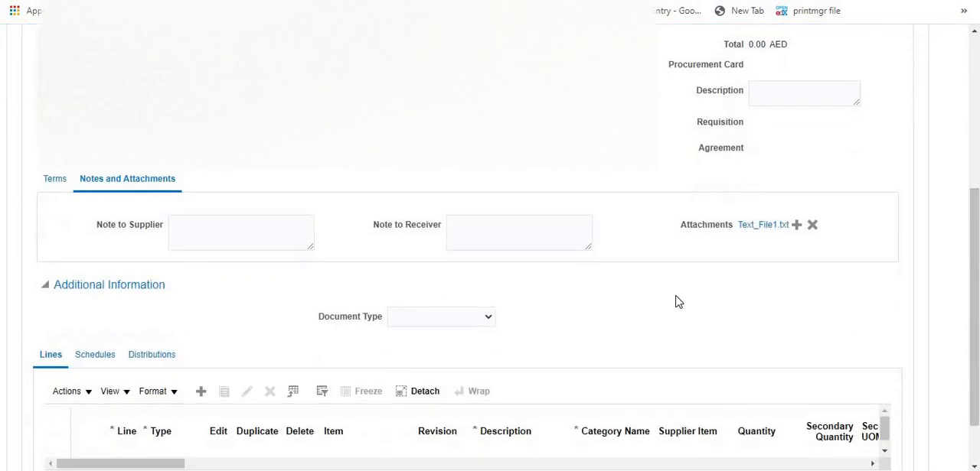
click(795, 226)
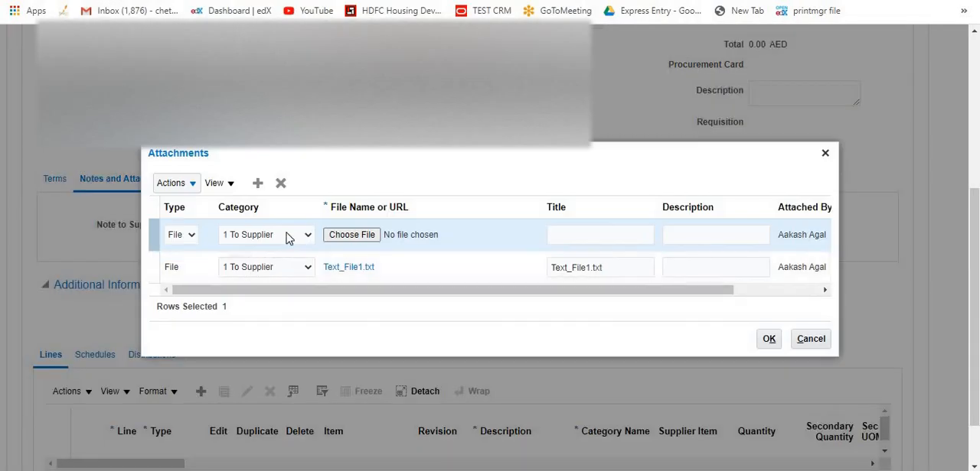
click(288, 238)
click(498, 229)
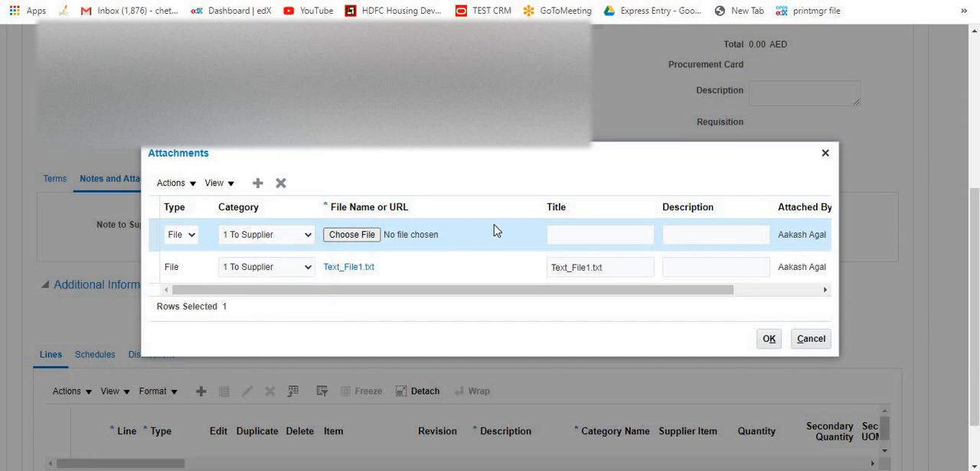
click(280, 184)
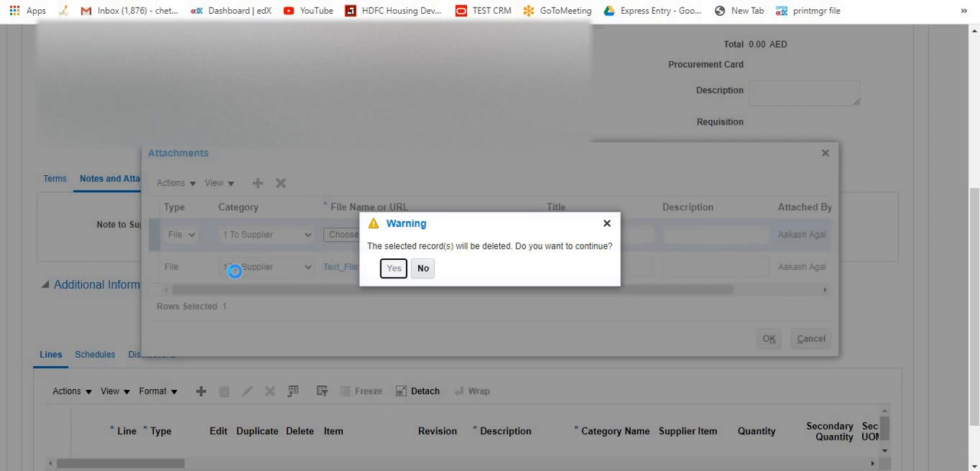
key(Return)
Delete the existing Text_File1.txt attachment from the purchase order.
click(450, 253)
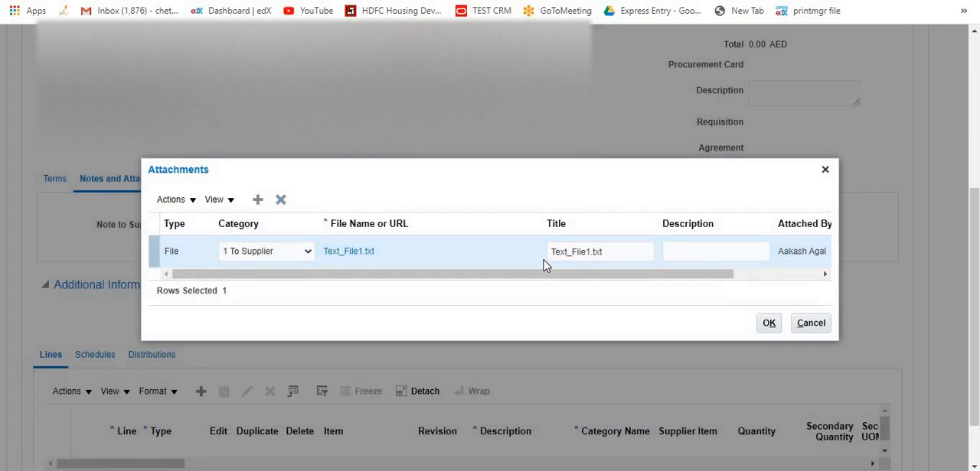
click(609, 251)
click(281, 200)
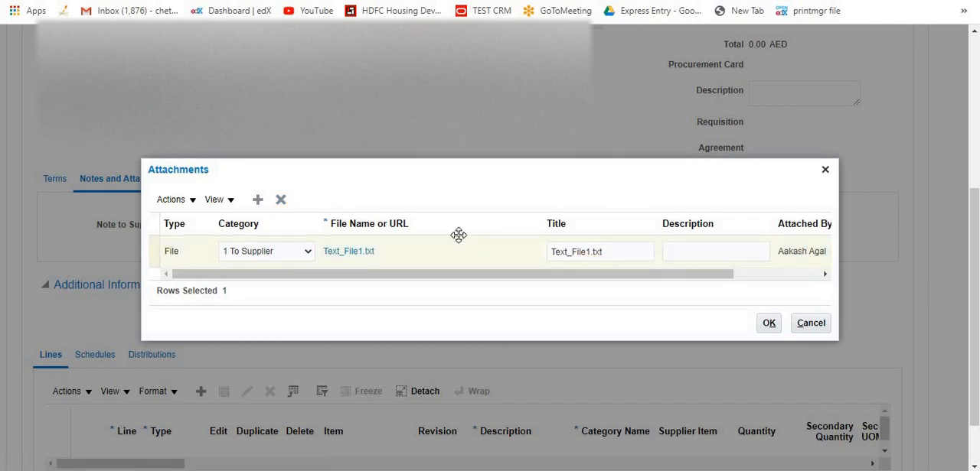
click(391, 269)
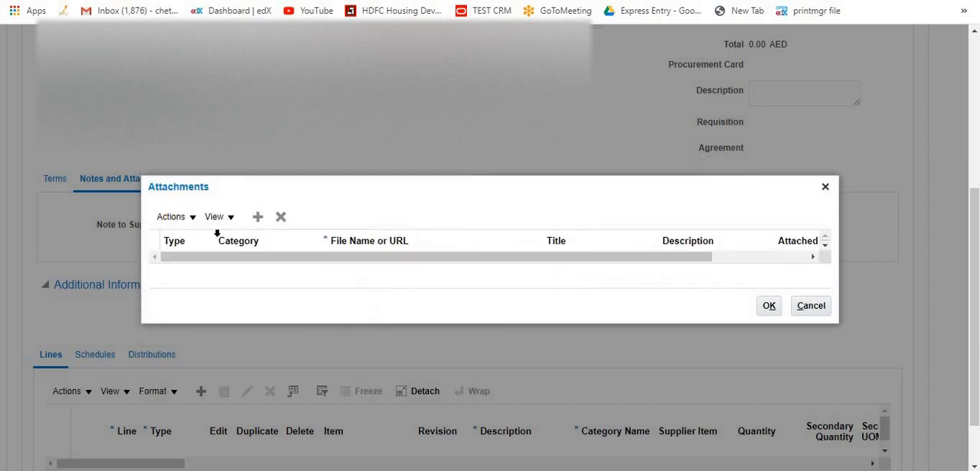
Add a File attachment in the category 1 To Supplier and load Text_File1.txt into it.
click(259, 218)
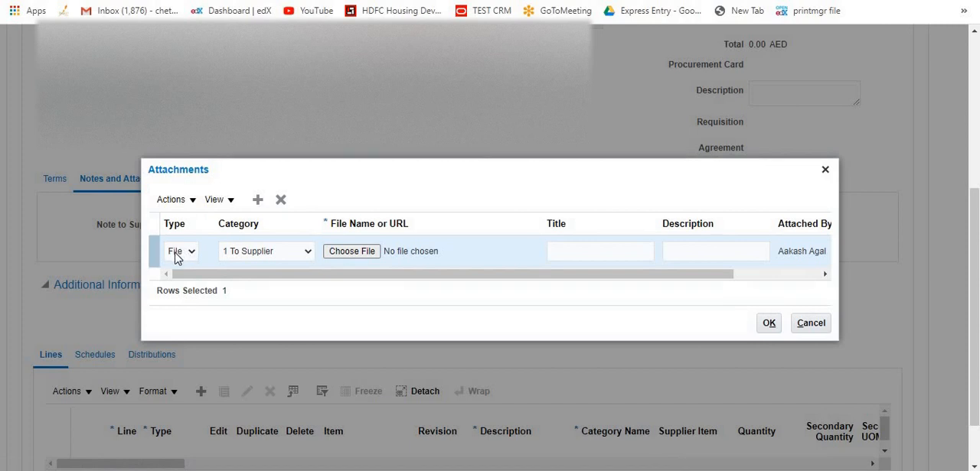
click(176, 255)
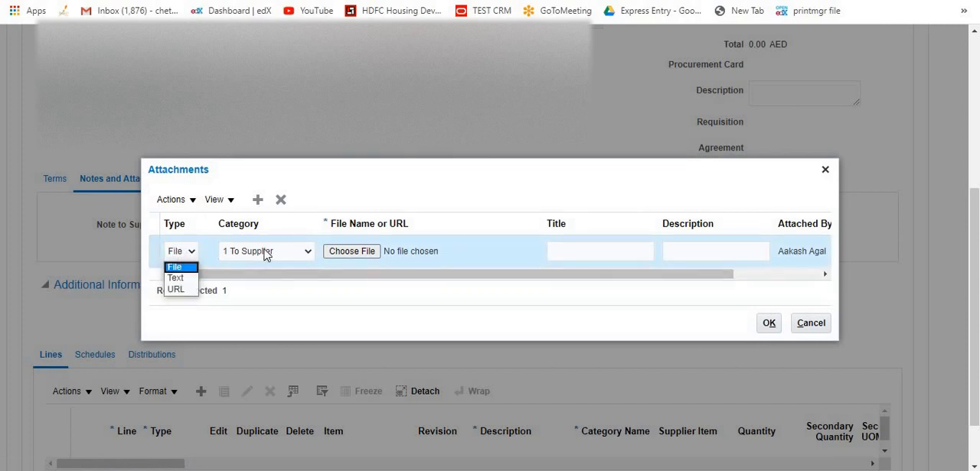
click(330, 224)
click(363, 253)
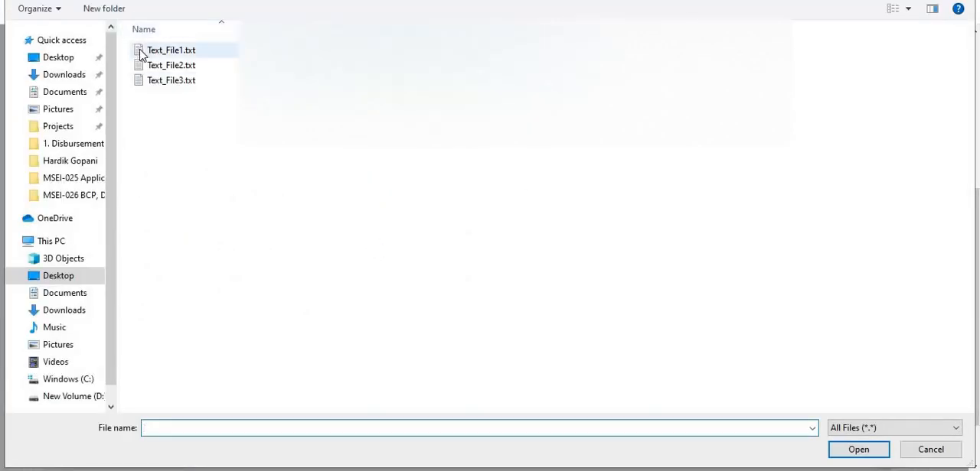
double_click(165, 50)
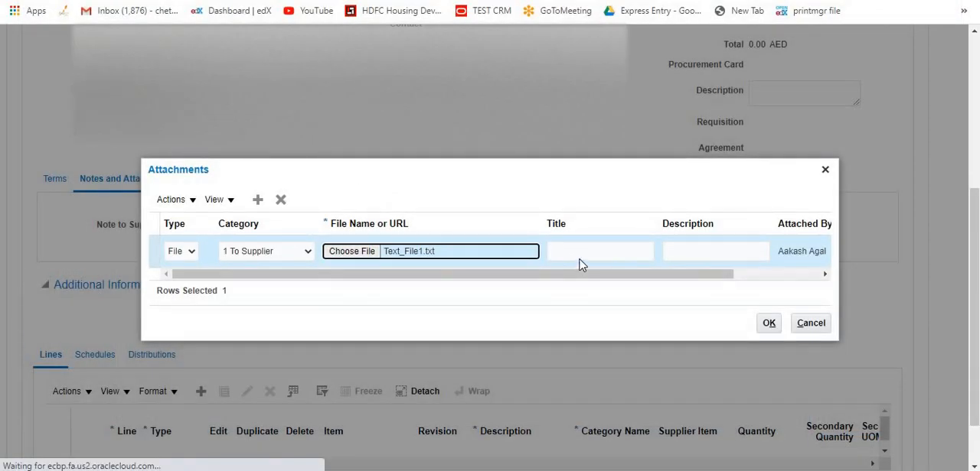
click(580, 259)
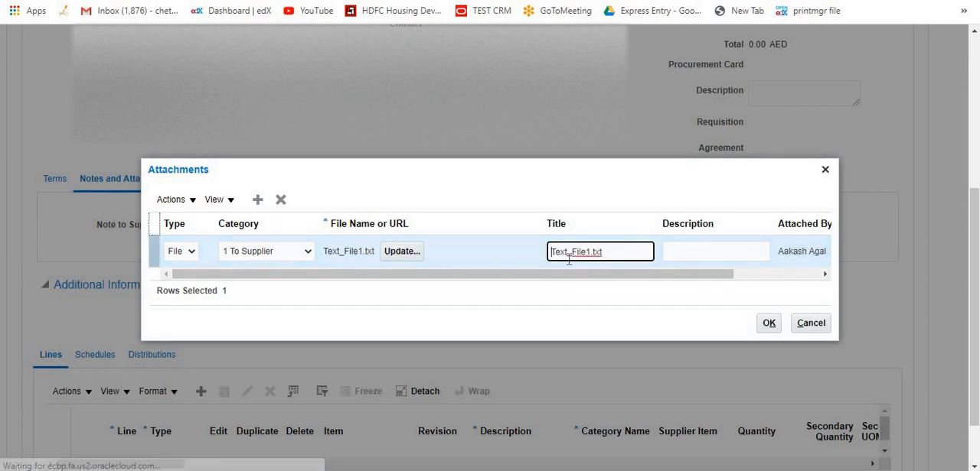
Change the attachment's type to Text and copy its title, Text_File1.txt, in as the text content.
click(182, 255)
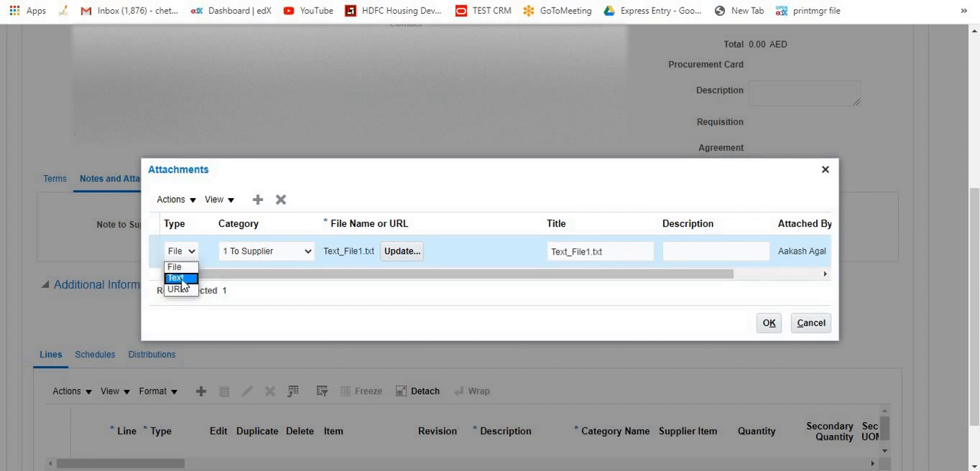
click(183, 280)
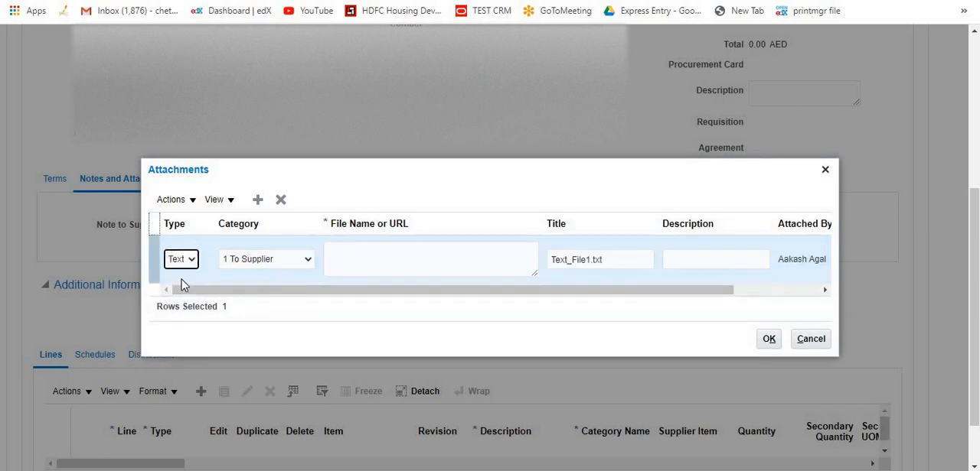
click(616, 256)
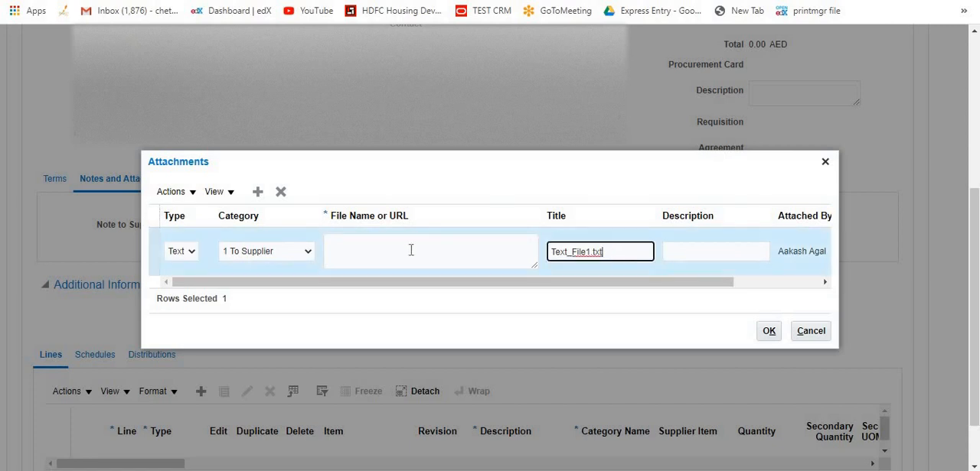
key(ctrl+a)
key(ctrl+c)
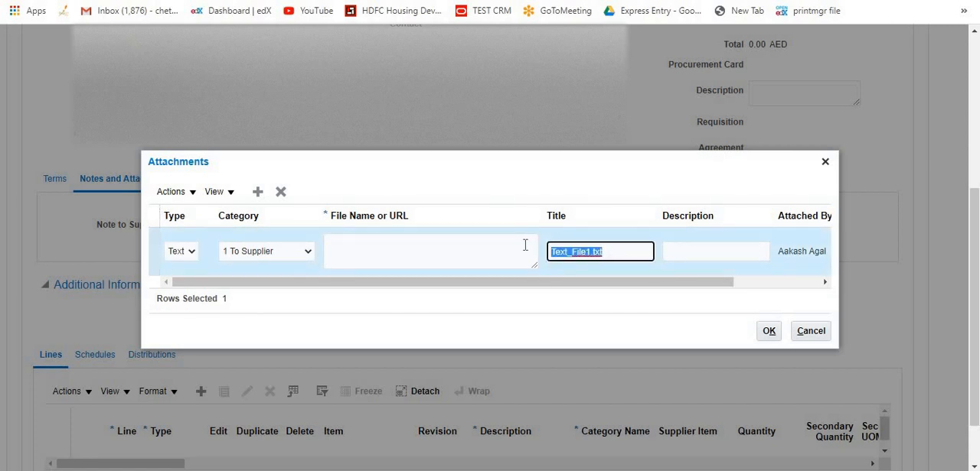
click(431, 258)
key(ctrl+v)
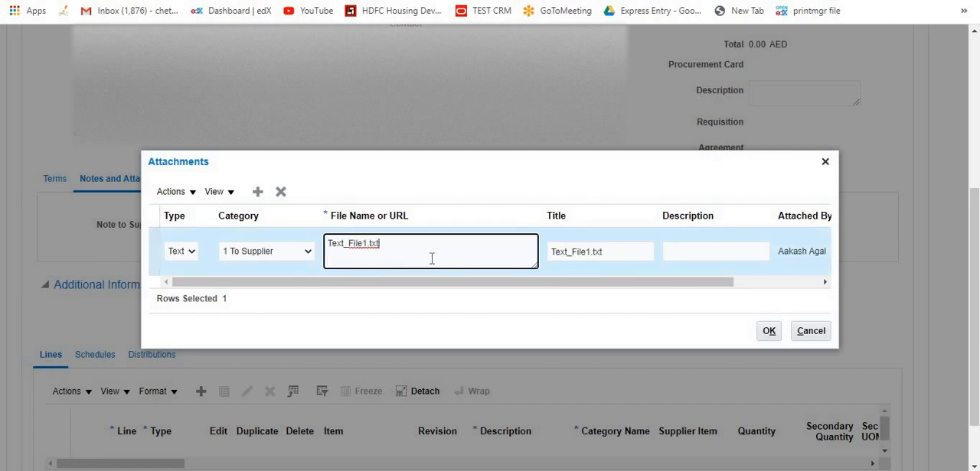
Accept the Text_File1.txt text attachment, save the purchase order and dismiss the warning.
click(768, 331)
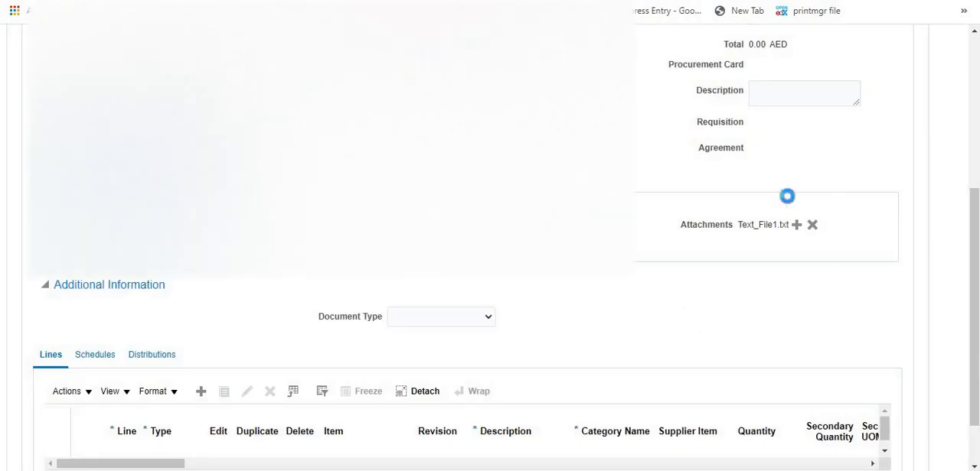
scroll(796, 161, up, 4)
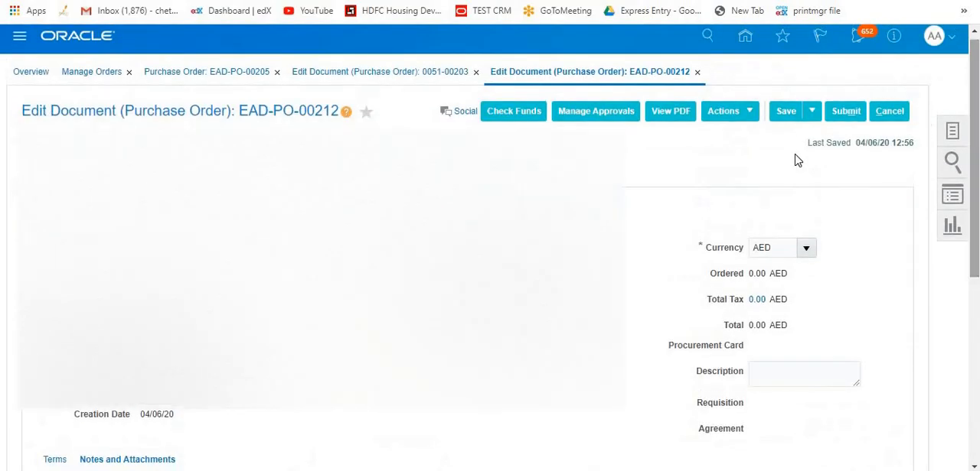
click(790, 114)
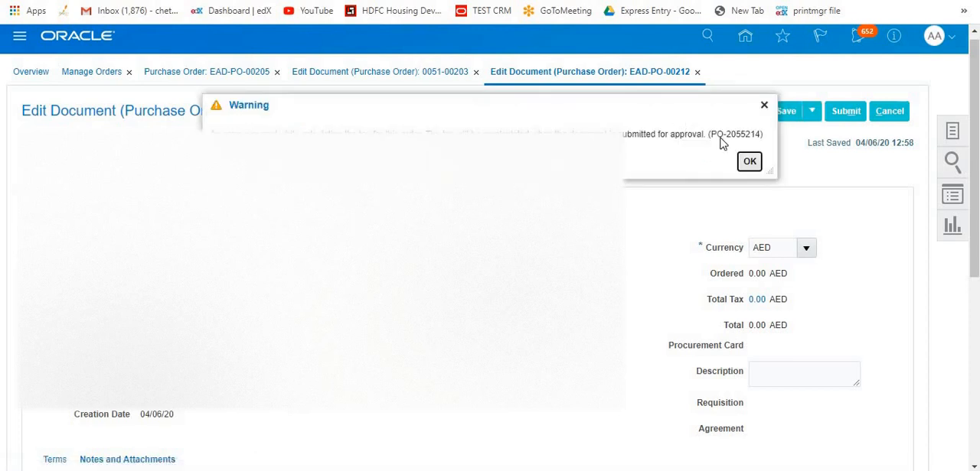
click(750, 161)
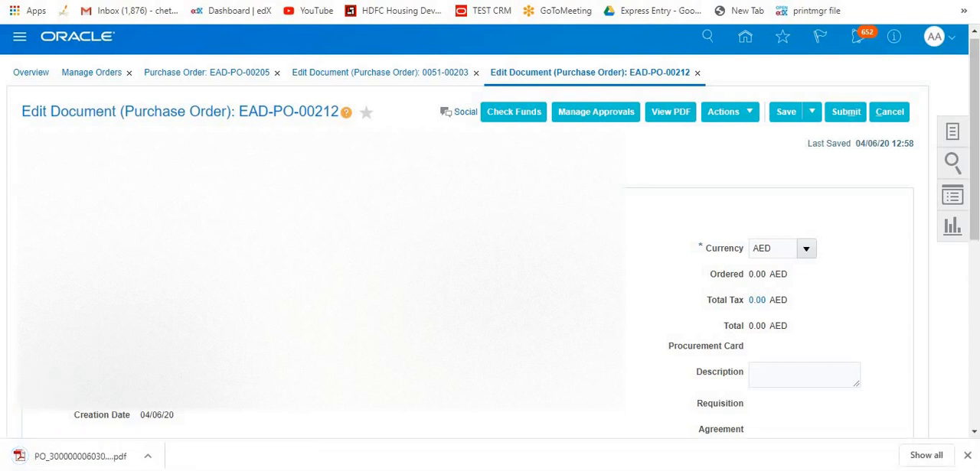
Open the purchase order's generated PDF, search it for "test" and highlight the matching line under Notes.
click(77, 457)
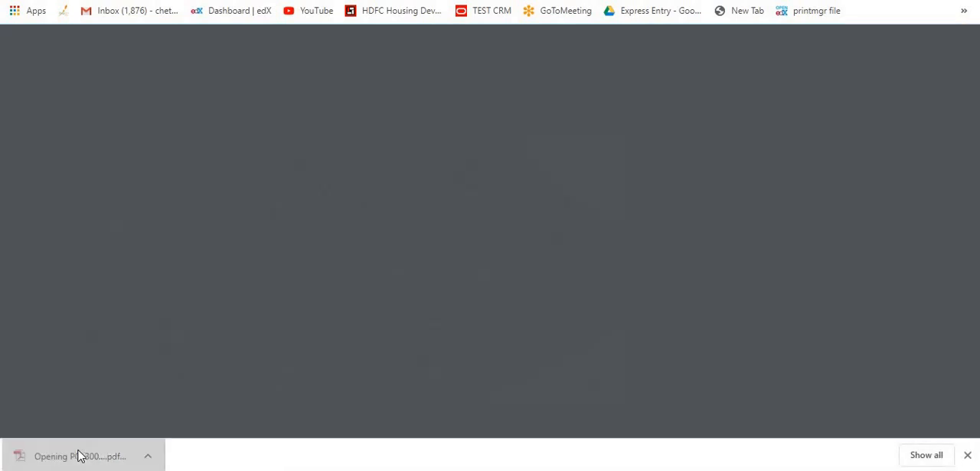
key(ctrl+f)
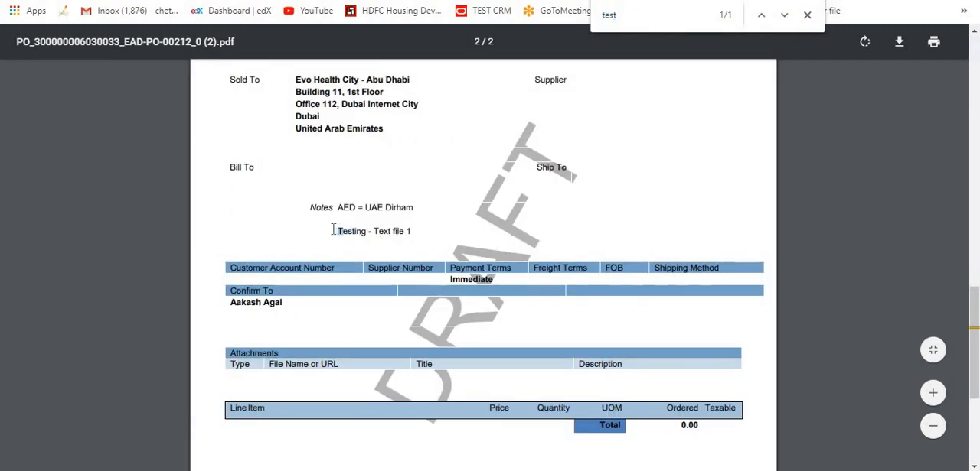
drag(338, 229, 410, 225)
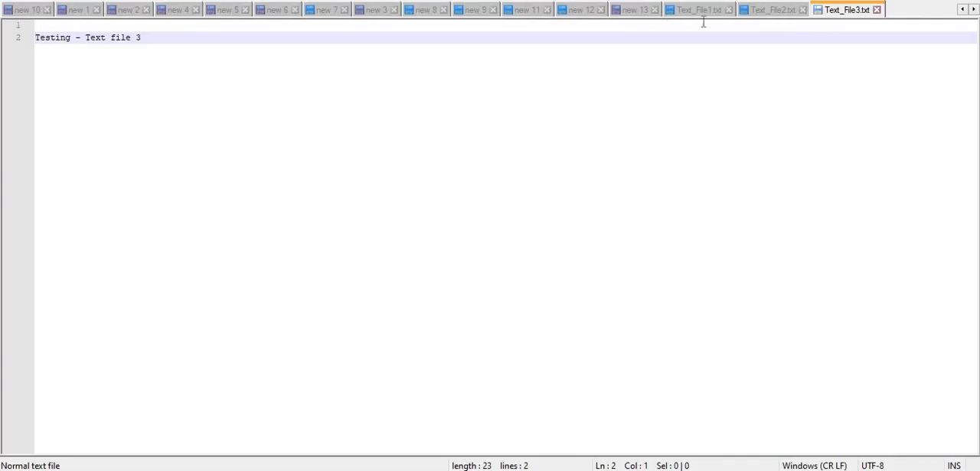
Switch to the text editor and compare the contents of Text_File1.txt with the note in the PDF.
click(703, 15)
drag(140, 43, 36, 40)
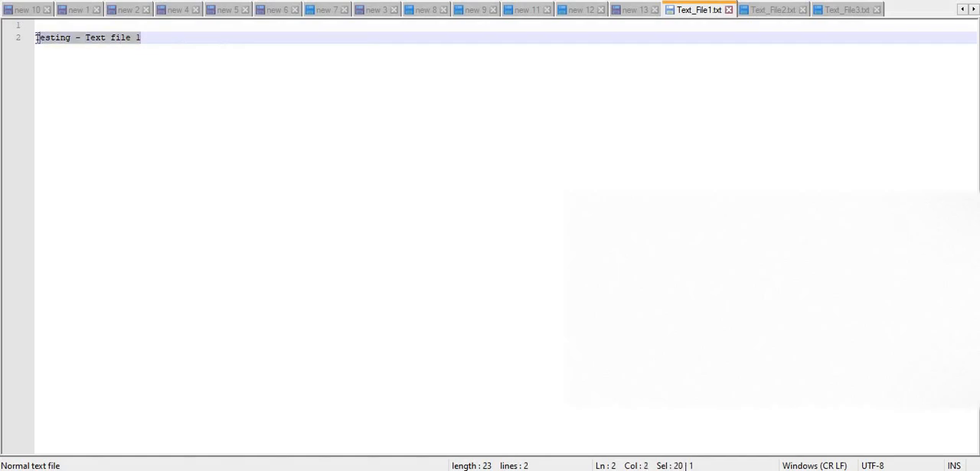
key(alt+Tab)
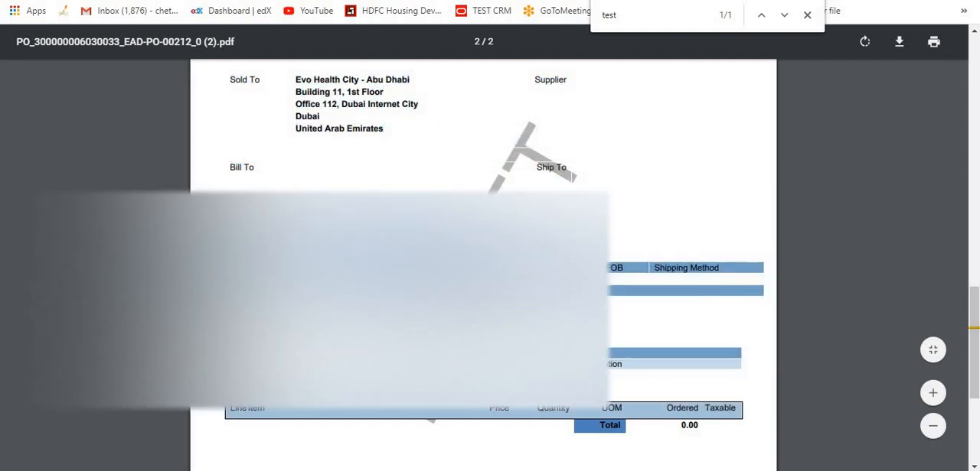
Return to the purchase order and add a File attachment in the category 1 To Supplier, loading Text_File2.txt.
key(ctrl+shift+Tab)
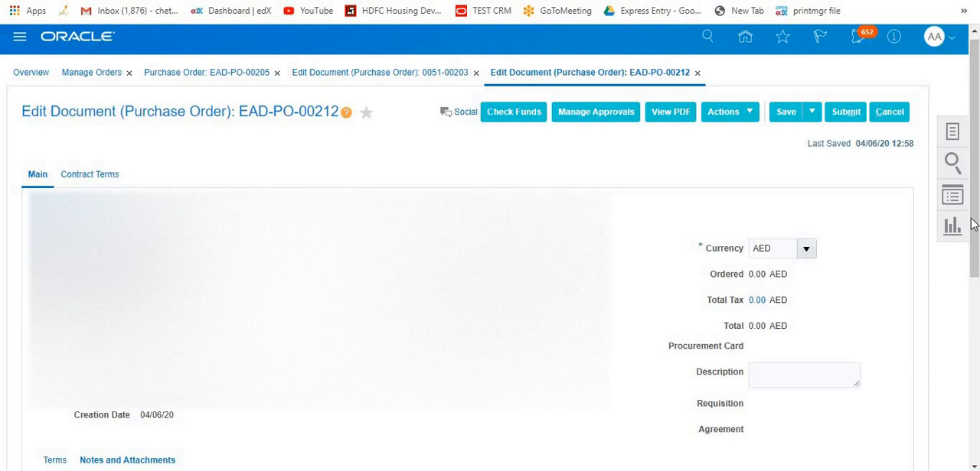
scroll(853, 311, down, 3)
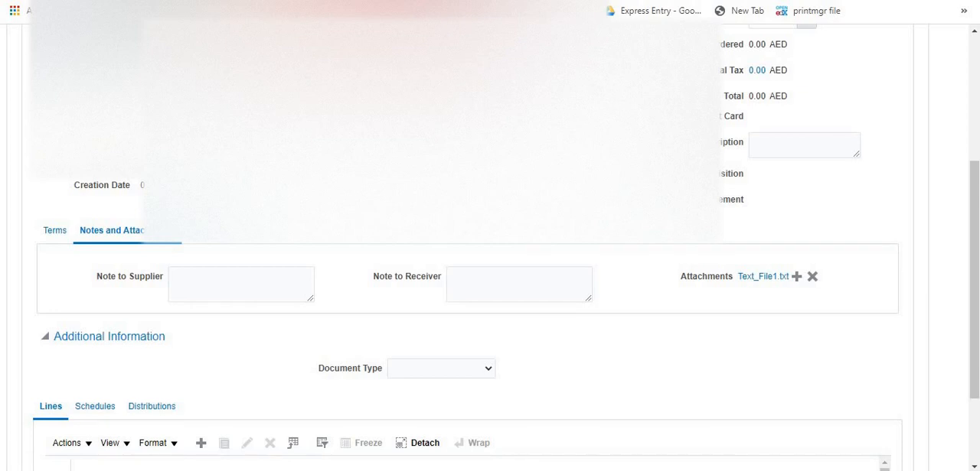
click(797, 277)
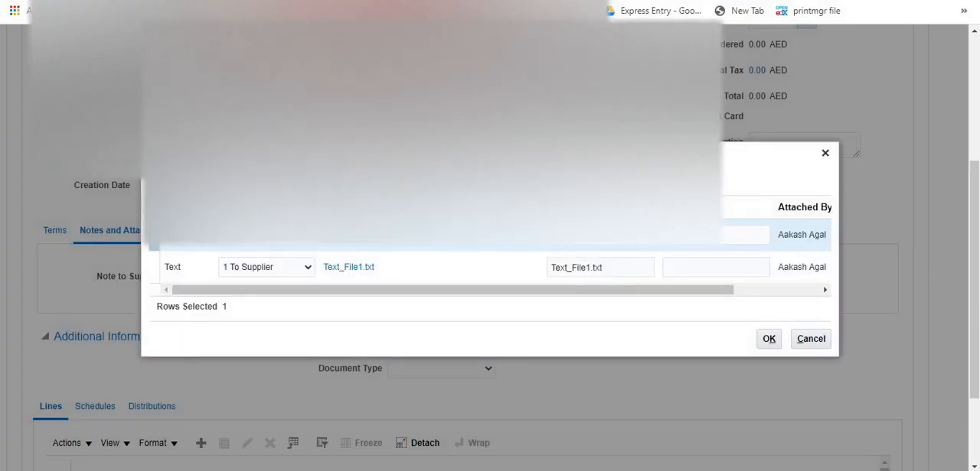
click(373, 242)
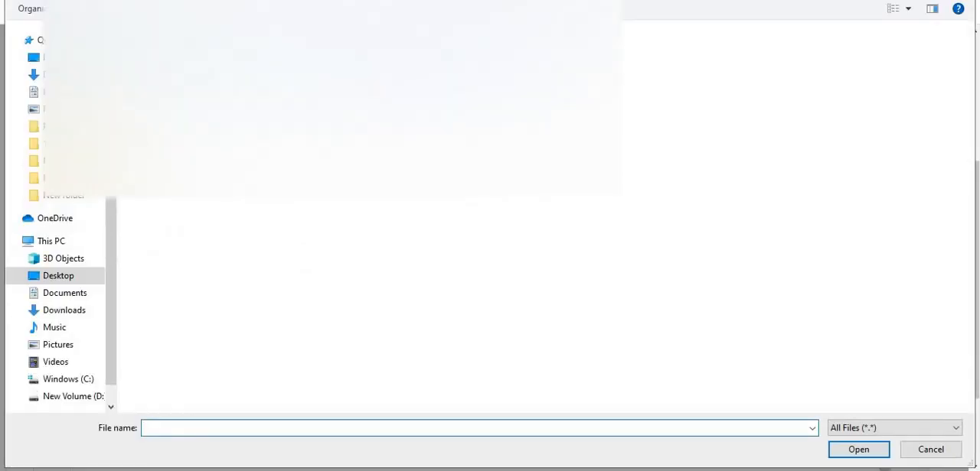
double_click(180, 130)
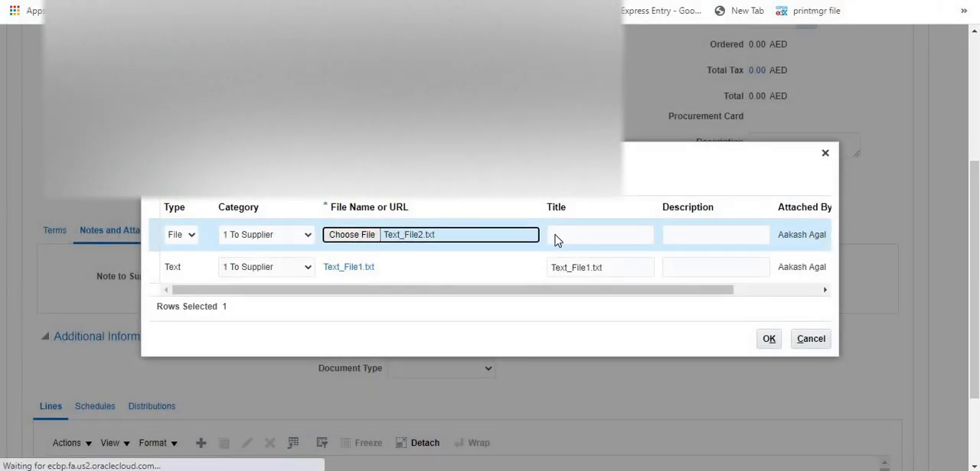
click(612, 236)
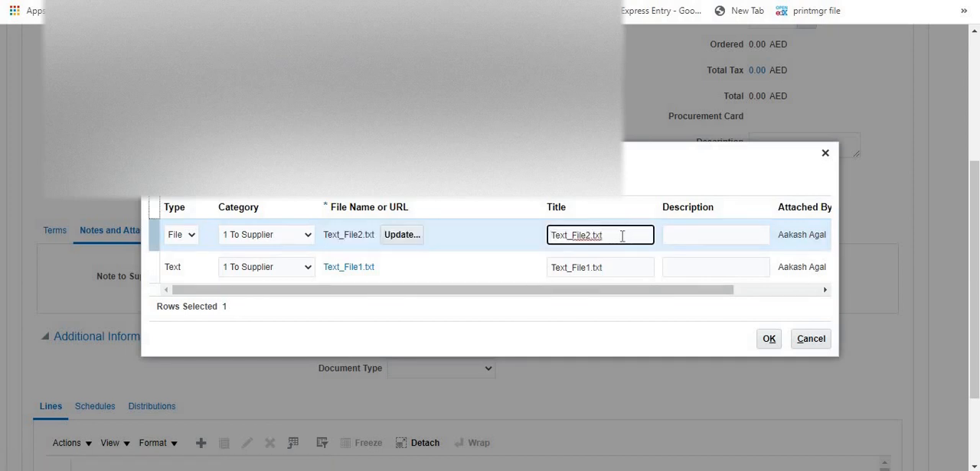
Change the Text_File2.txt attachment's type to Text, copy its title in as the text content and accept it.
click(170, 238)
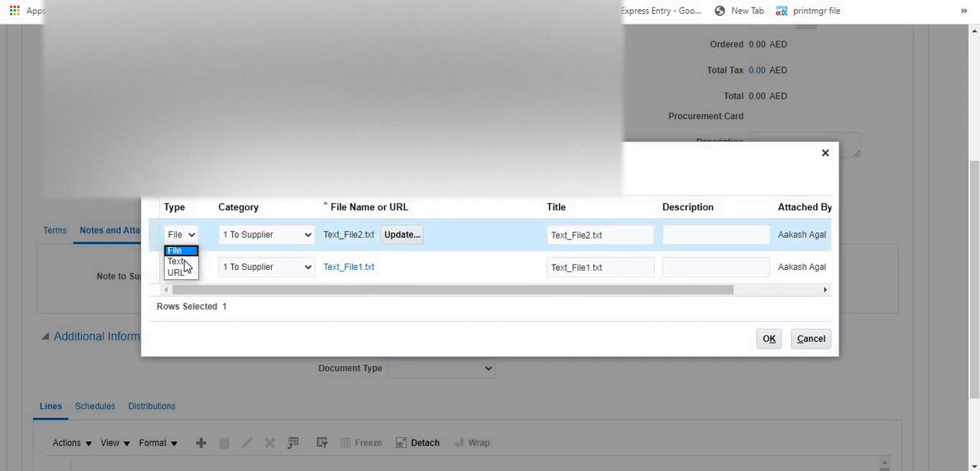
click(178, 263)
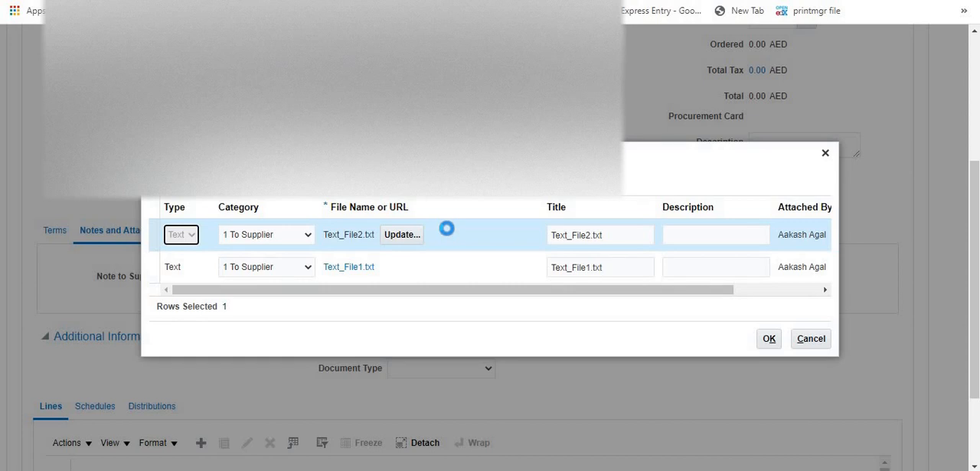
click(628, 237)
key(ctrl+a)
key(ctrl+c)
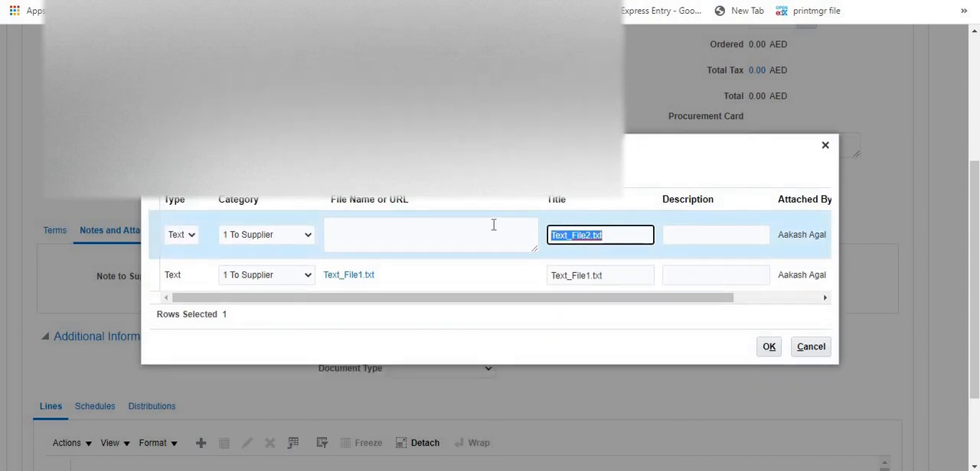
click(405, 222)
key(ctrl+v)
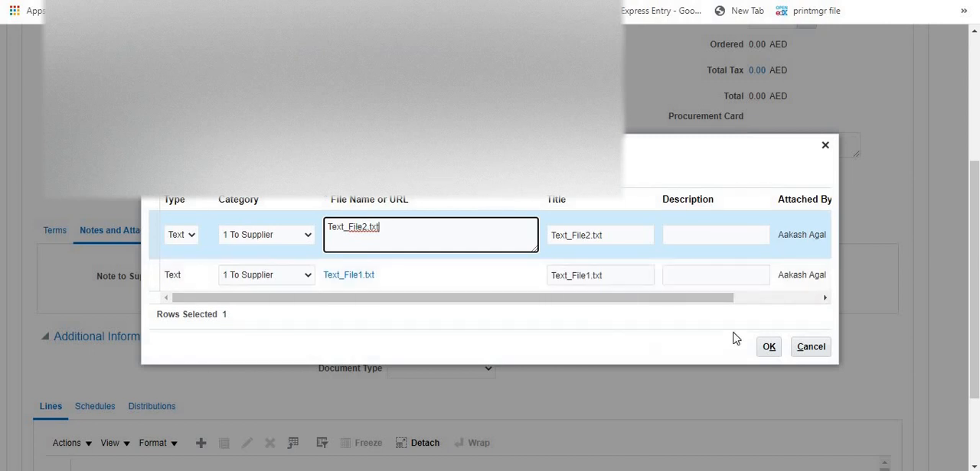
click(765, 347)
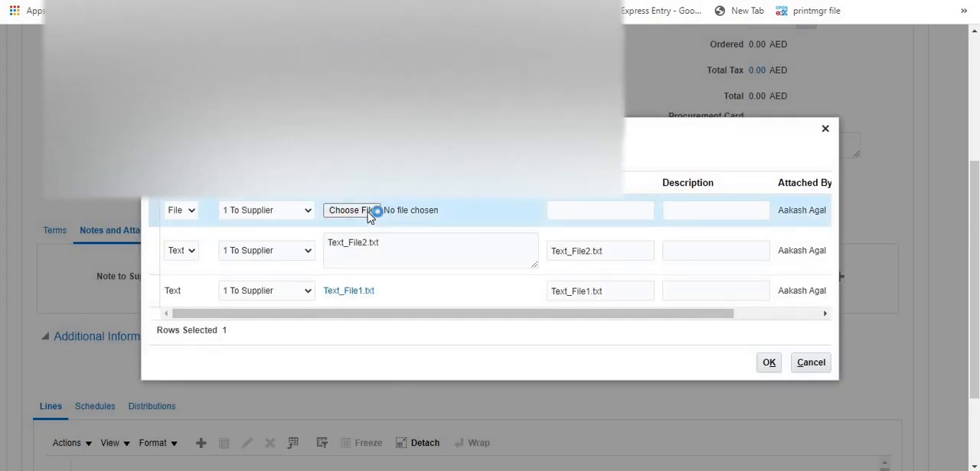
Add Text_File3.txt as another attachment, switch its type to Text with its title as the content, and accept it.
click(368, 215)
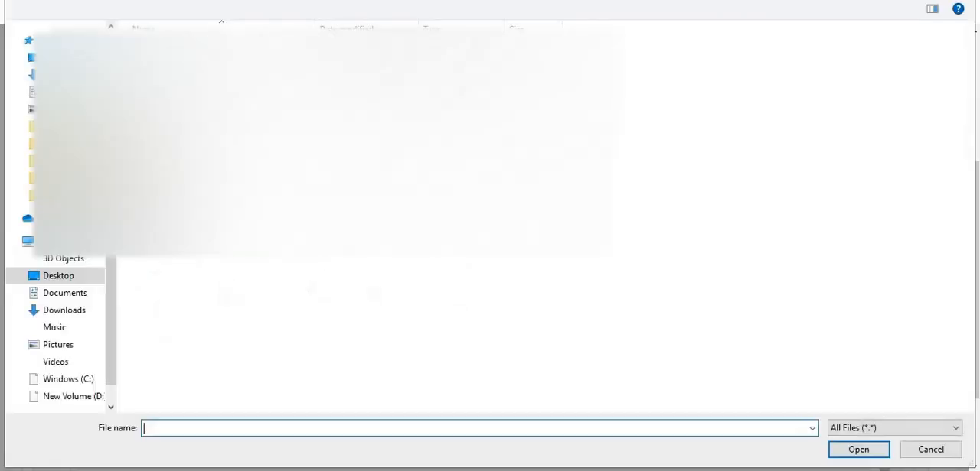
double_click(176, 100)
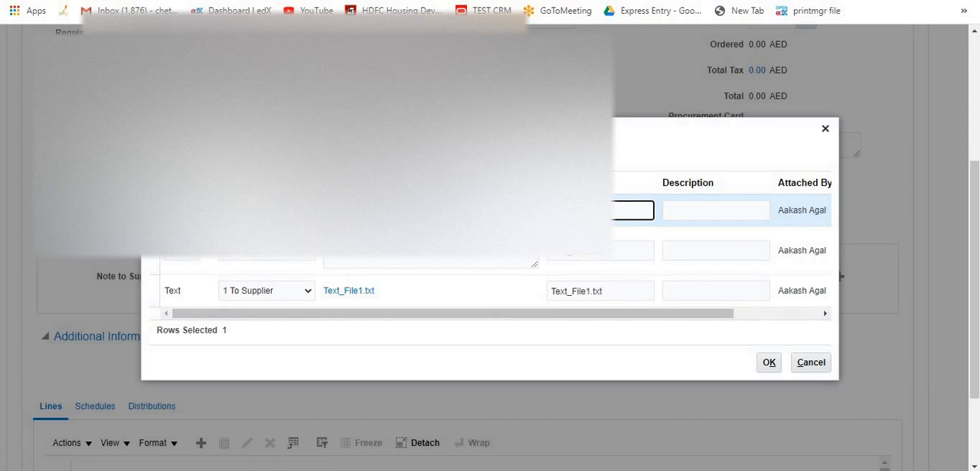
click(181, 211)
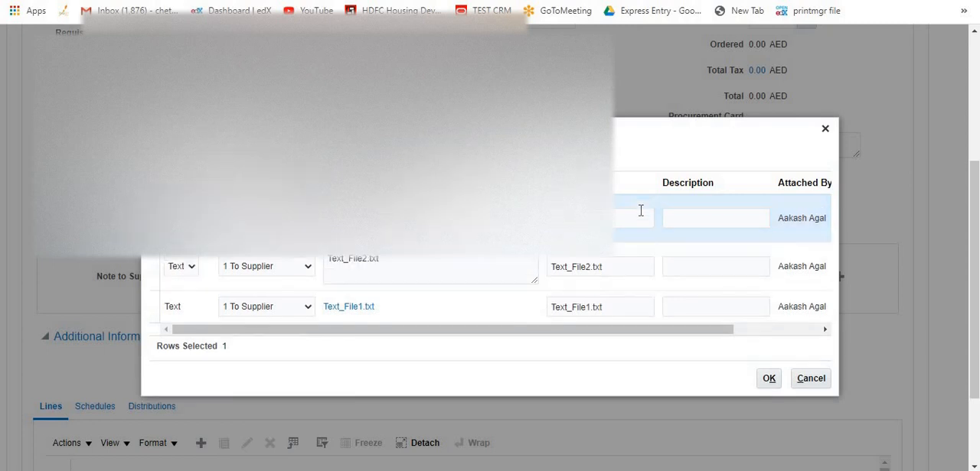
click(603, 210)
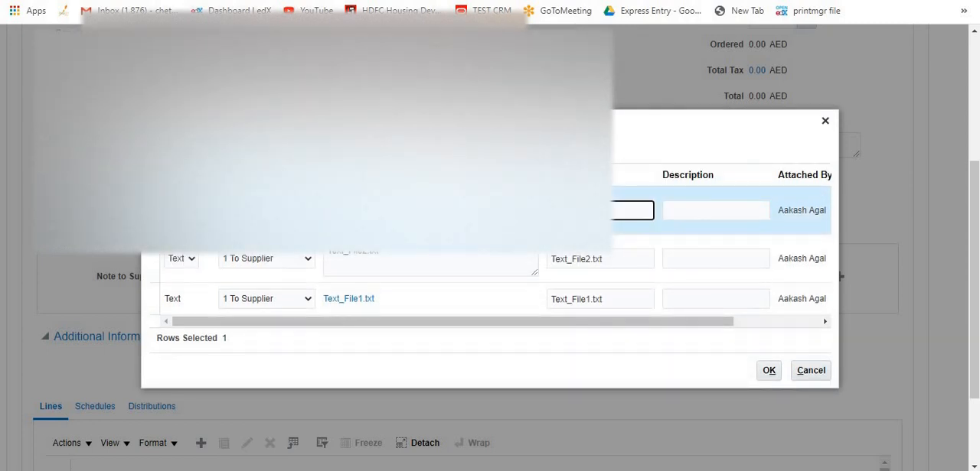
click(459, 211)
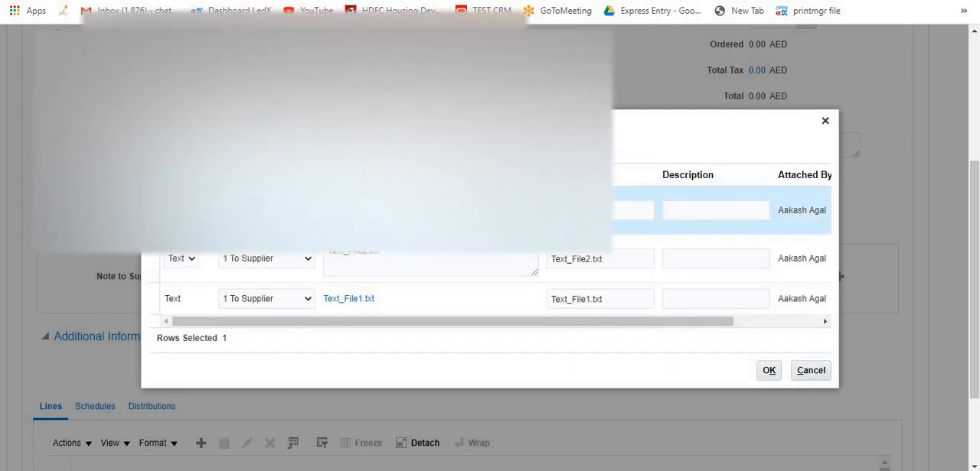
click(769, 370)
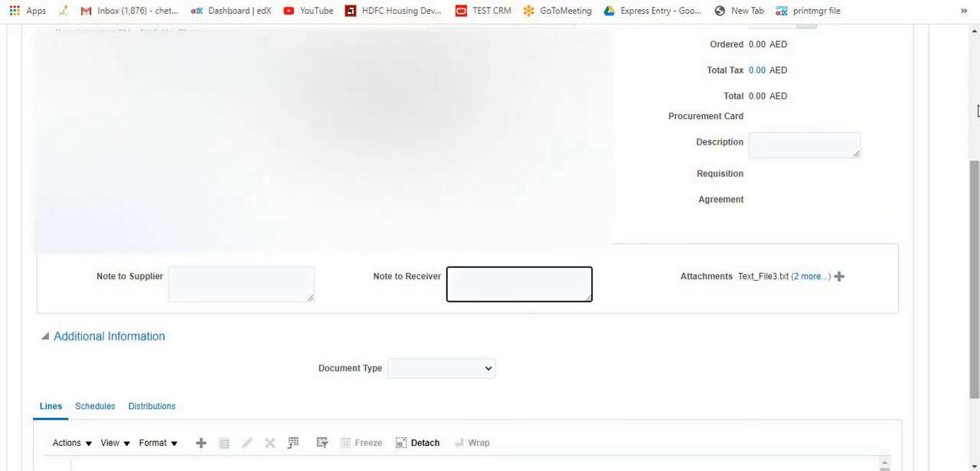
Save the purchase order with the added text attachments and dismiss the warning.
drag(978, 110, 976, 76)
click(788, 117)
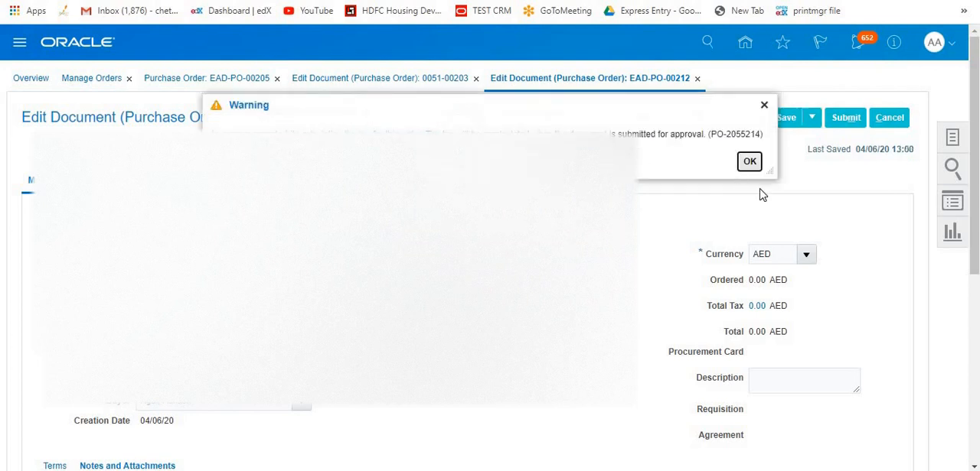
click(749, 163)
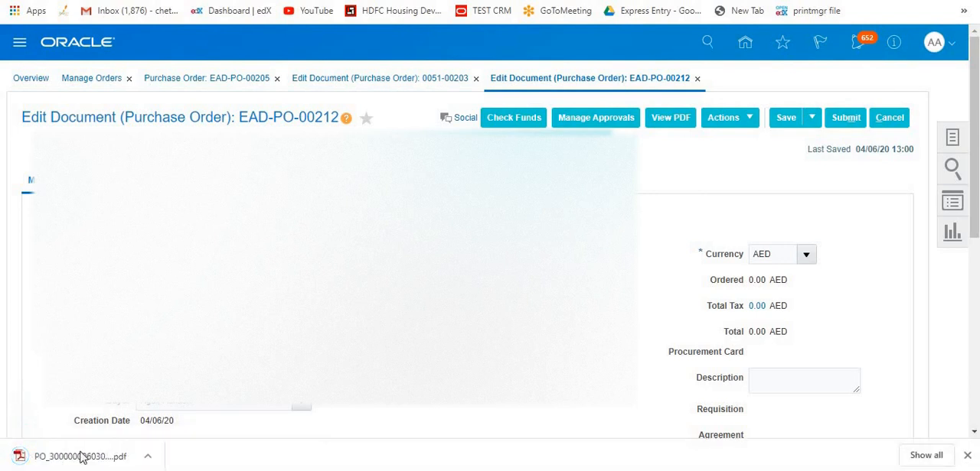
Open the newly generated PDF, search it for "test" and examine the content and order of the attachment texts under Notes.
click(80, 453)
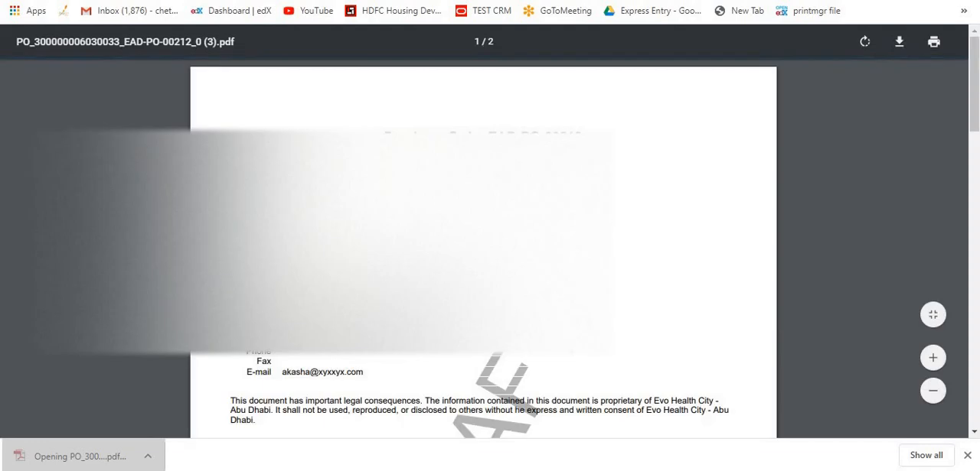
key(ctrl+f)
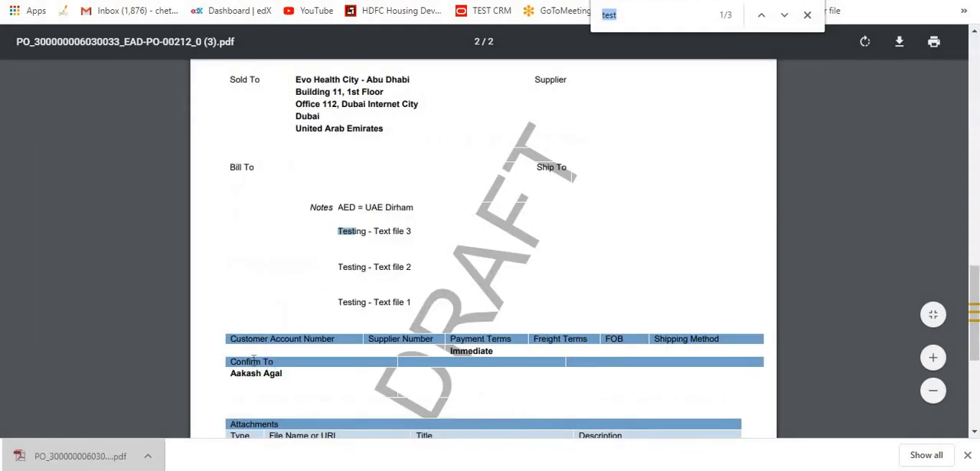
click(340, 231)
drag(338, 232, 421, 230)
click(408, 267)
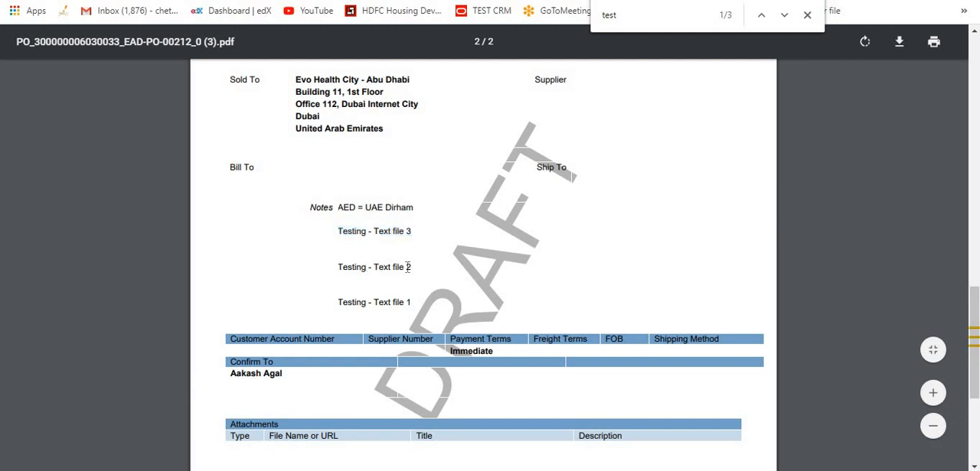
drag(340, 303, 408, 300)
click(319, 234)
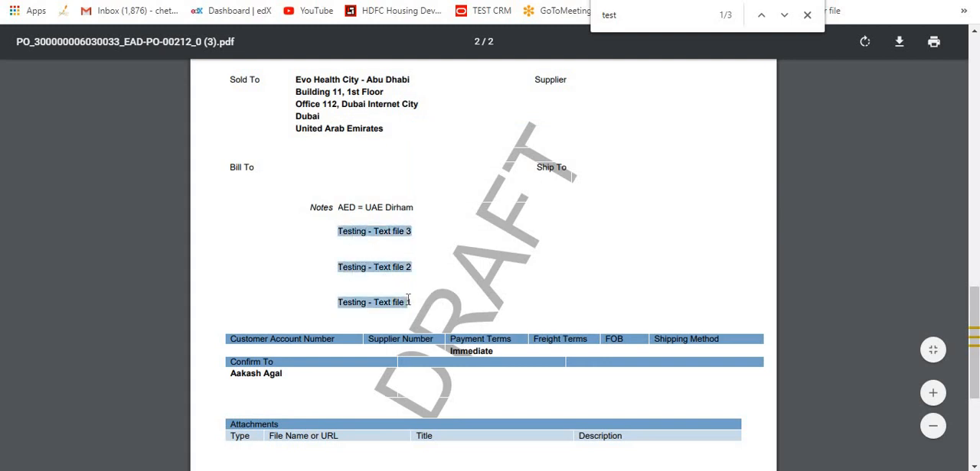
click(335, 235)
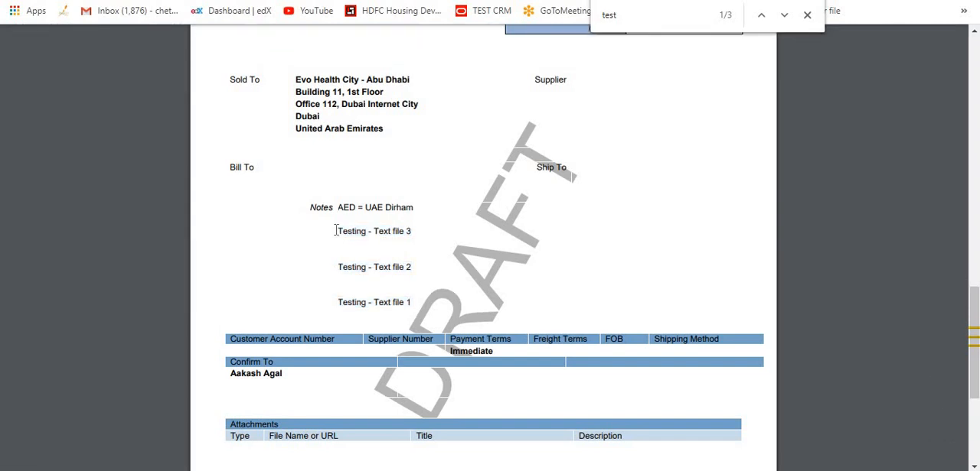
drag(335, 229, 416, 231)
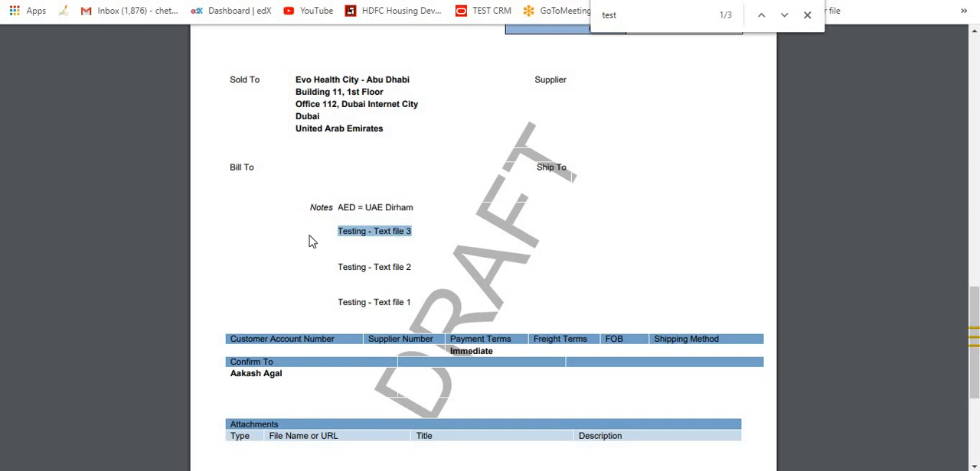
drag(334, 269, 415, 273)
drag(335, 303, 414, 302)
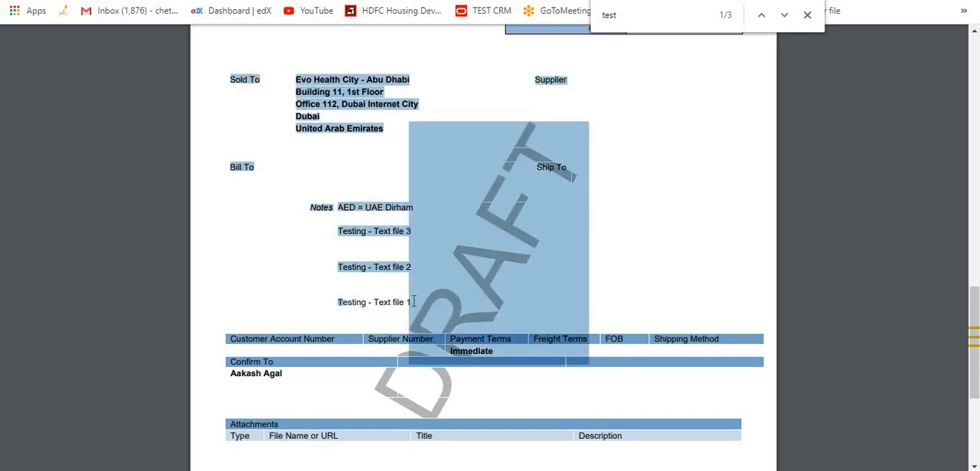
Go back to the purchase order's attachments, discard the new blank row and delete the Text_File3.txt attachment.
click(320, 274)
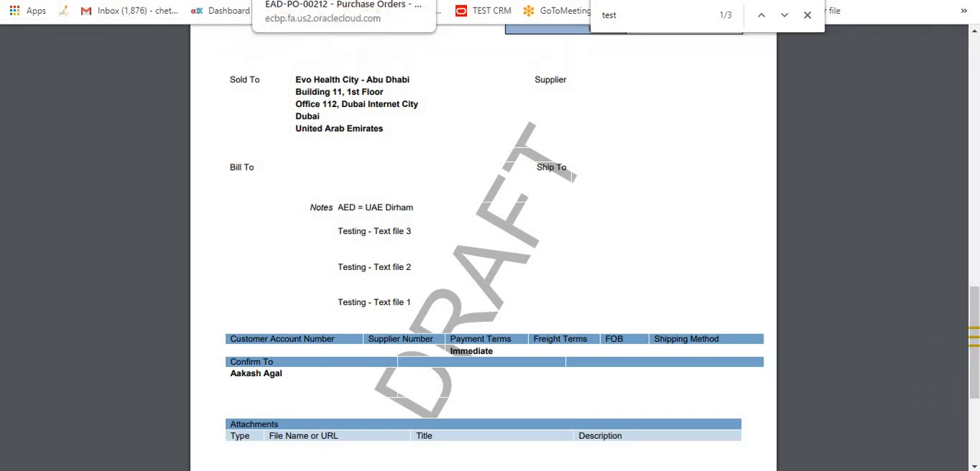
click(306, 0)
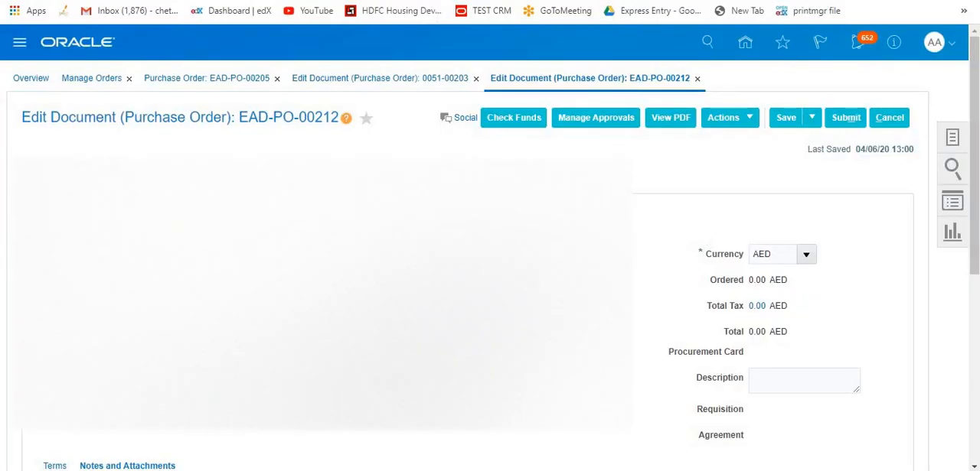
drag(976, 228, 969, 312)
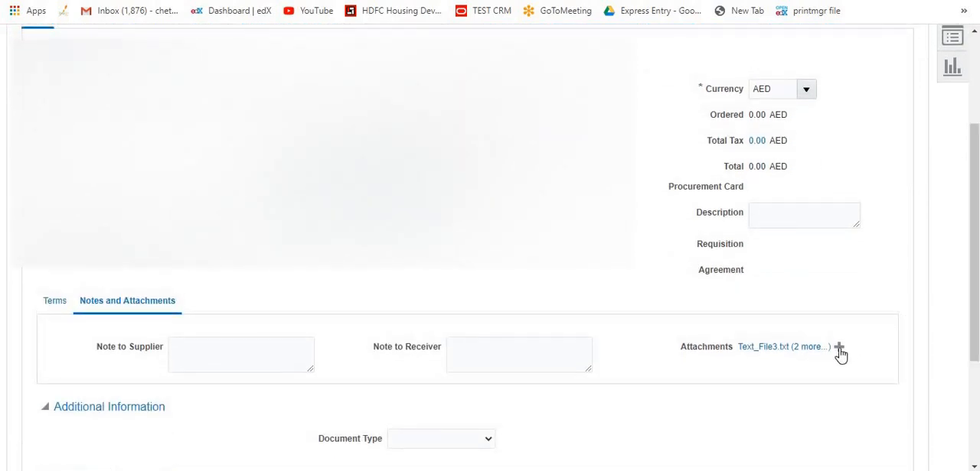
click(839, 348)
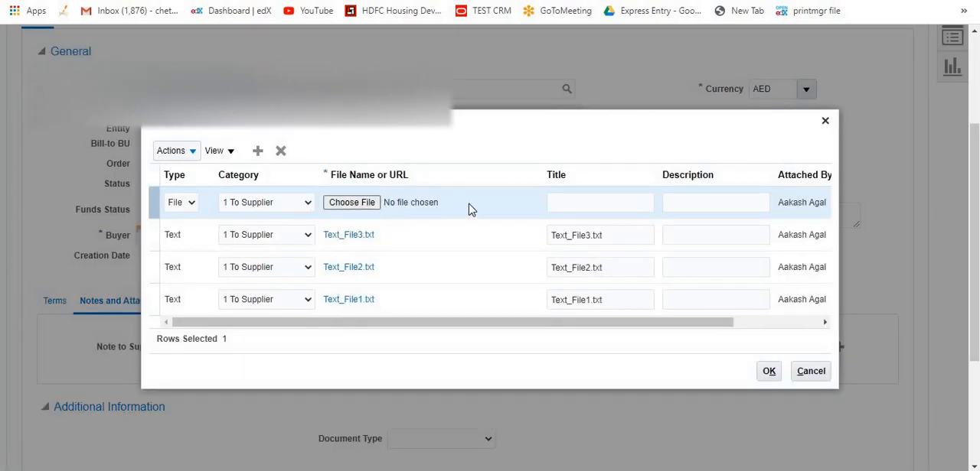
click(429, 200)
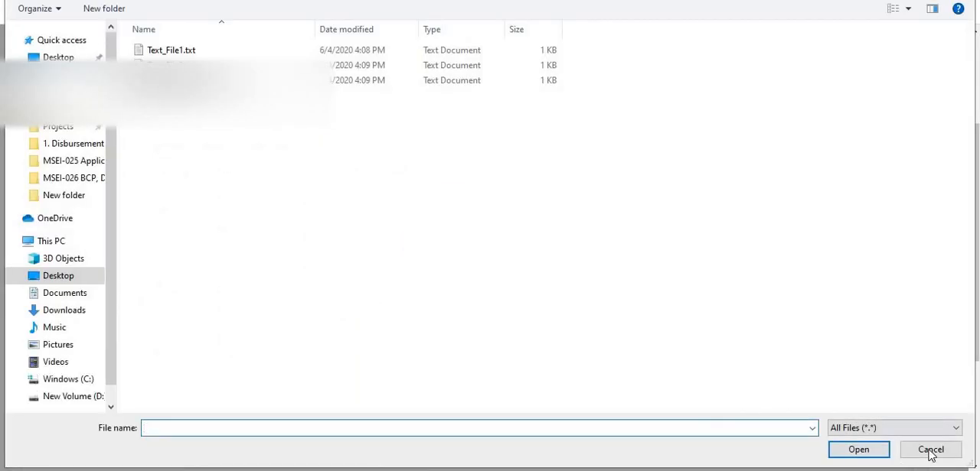
click(933, 455)
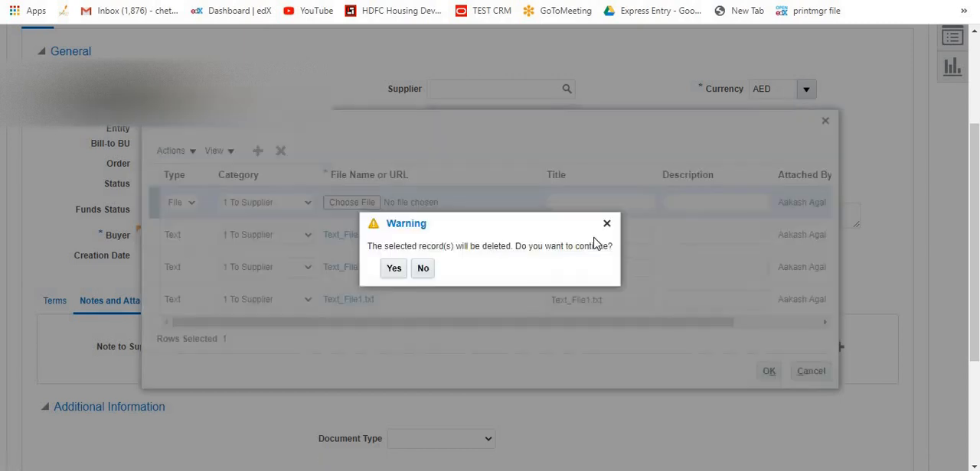
click(395, 271)
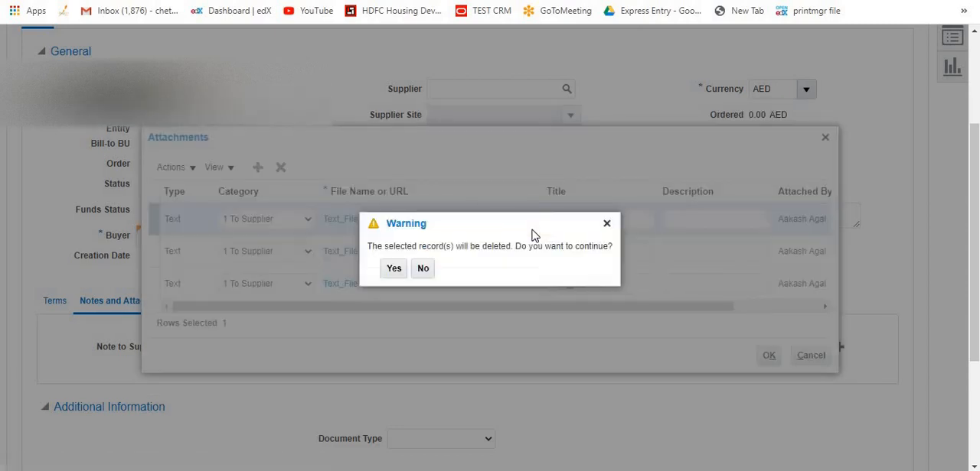
click(394, 270)
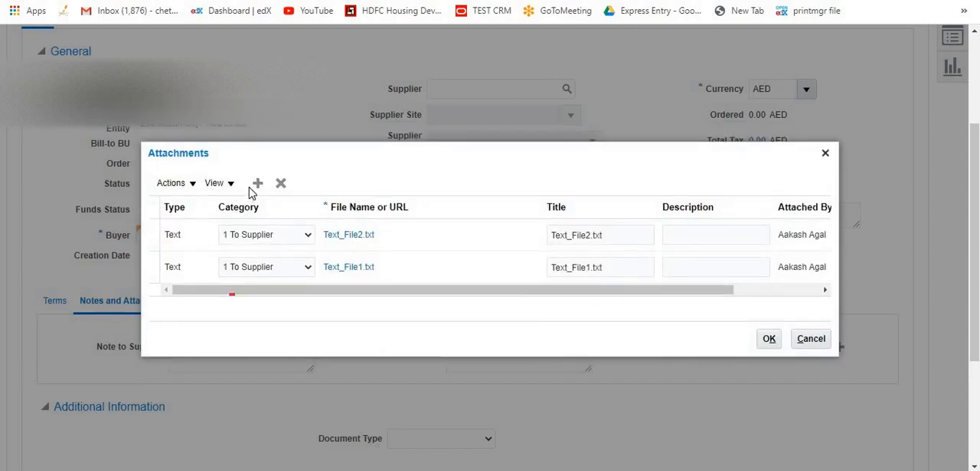
Add a new attachment row with category To Supplier and choose Text_File3.txt as its file.
click(257, 185)
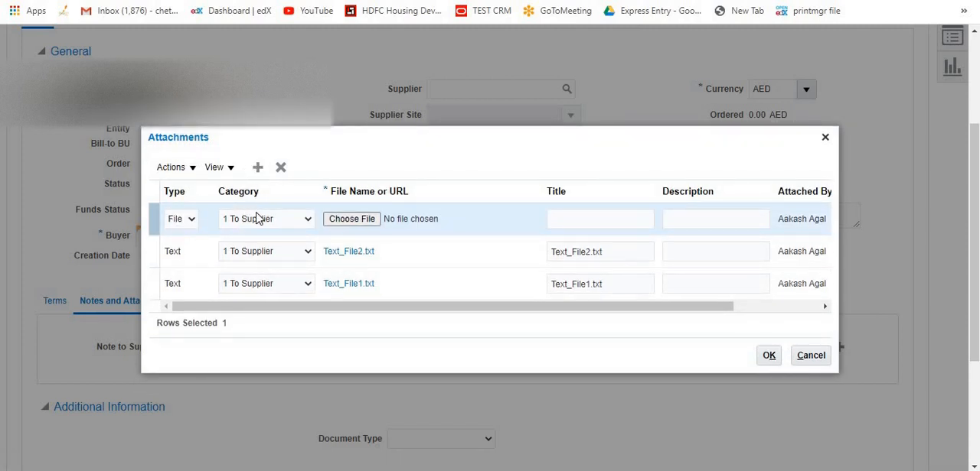
click(368, 221)
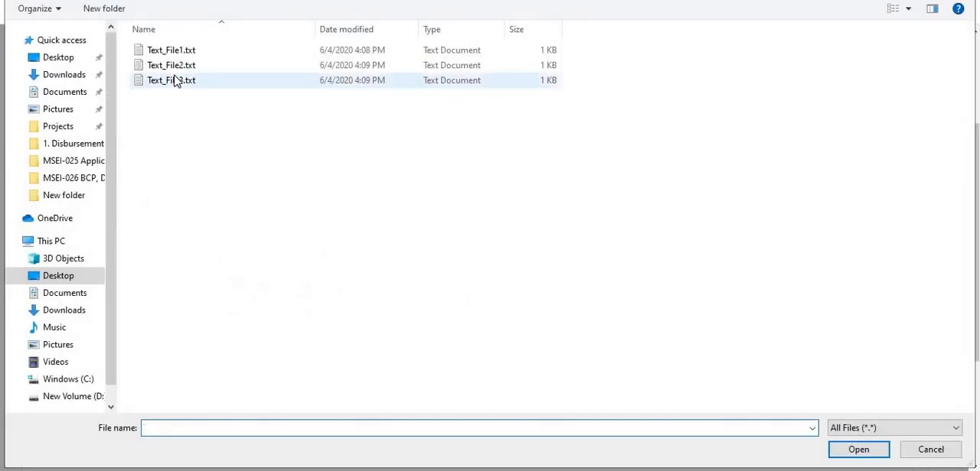
click(174, 81)
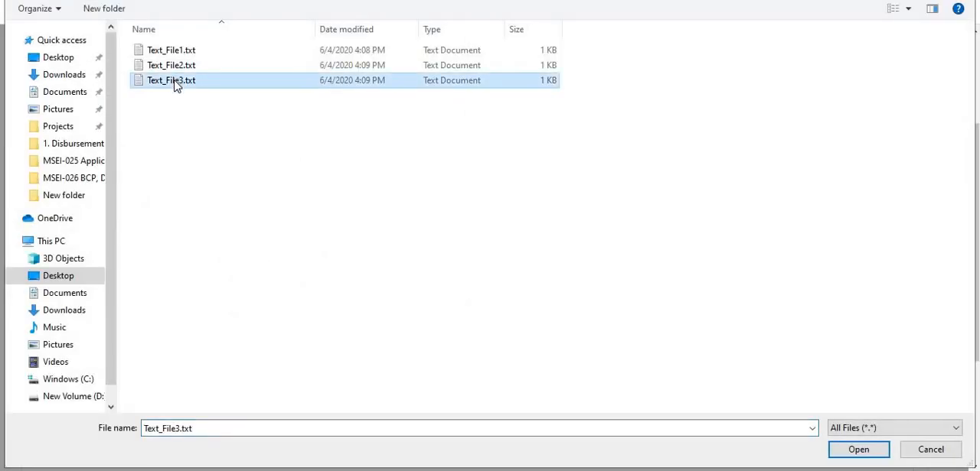
double_click(175, 81)
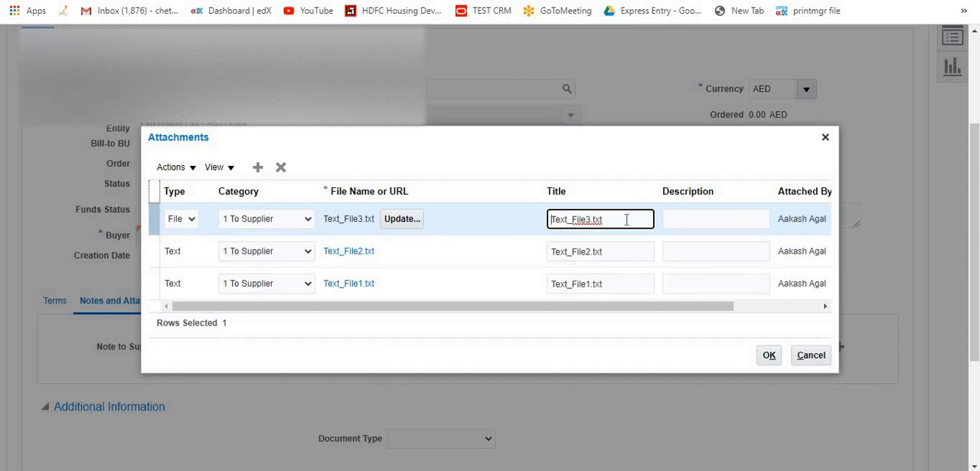
Copy the Text_File3.txt attachment's title, switch its type to Text, insert the title as the text content and accept it.
drag(625, 219, 519, 216)
key(ctrl+c)
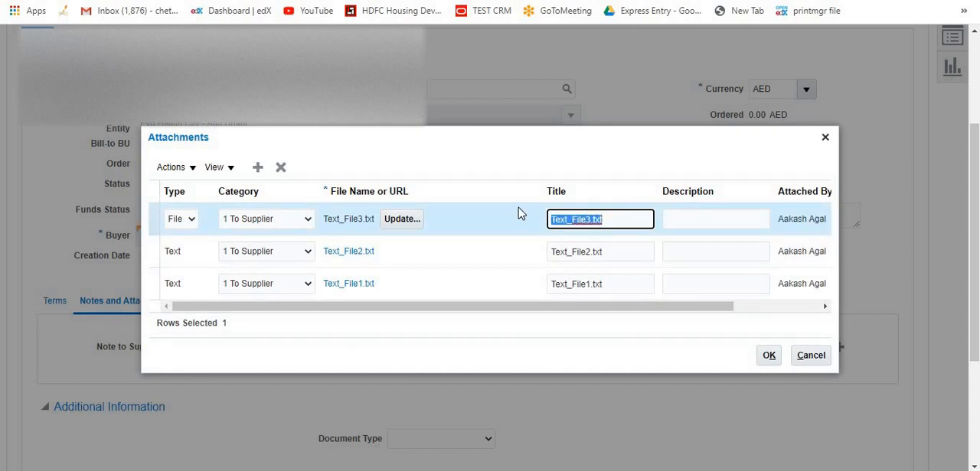
click(182, 225)
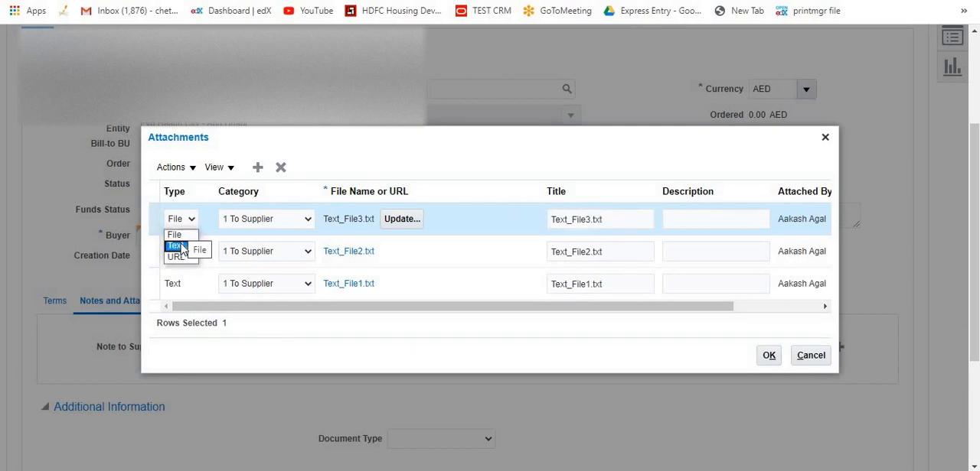
click(178, 246)
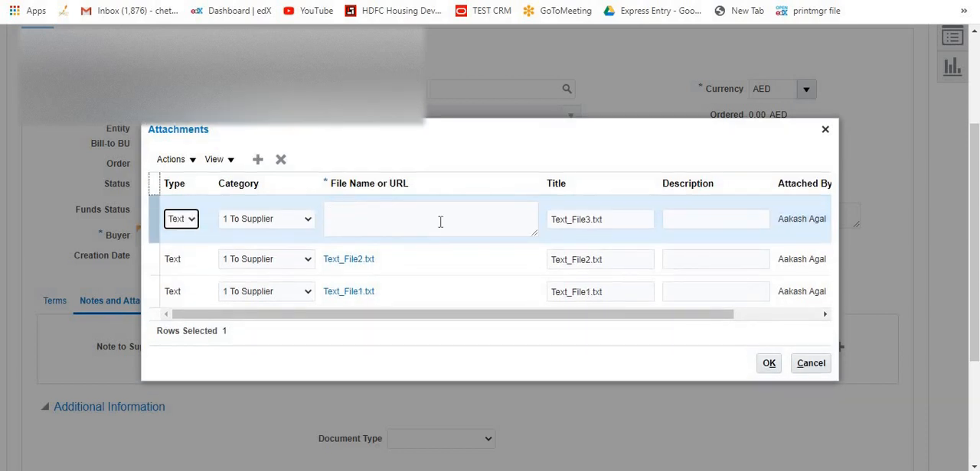
click(440, 222)
key(ctrl+v)
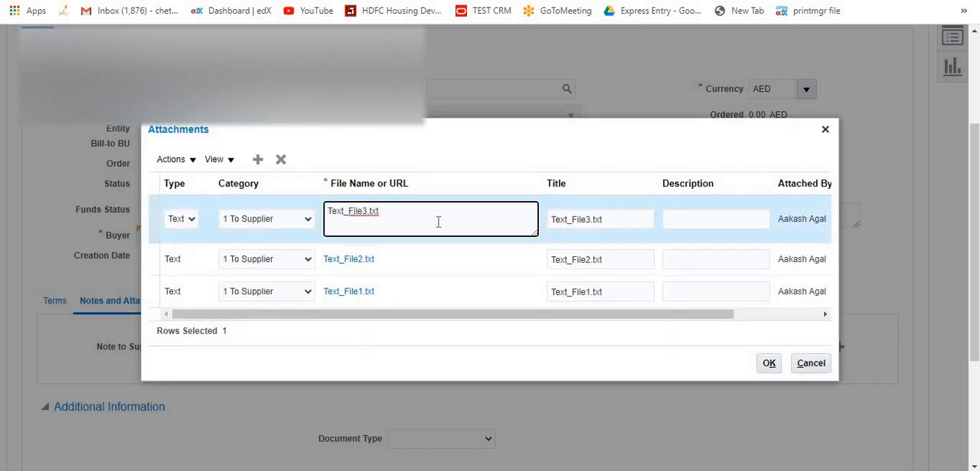
click(769, 365)
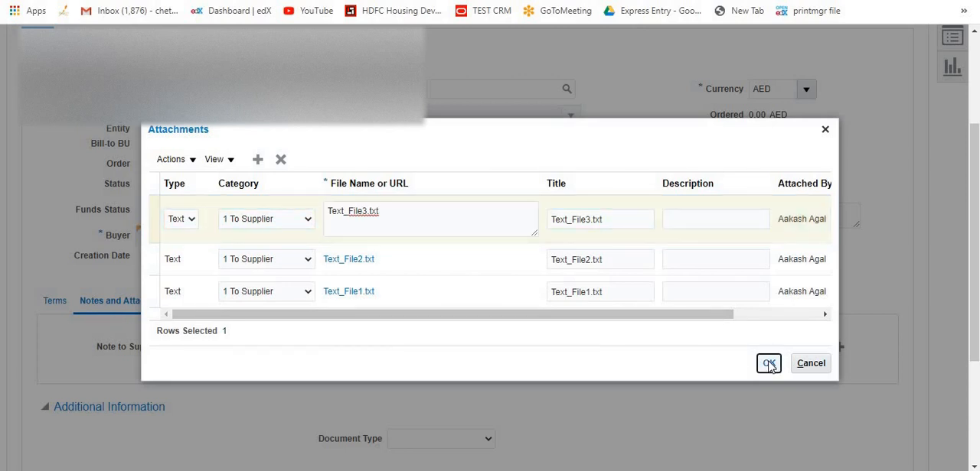
click(769, 365)
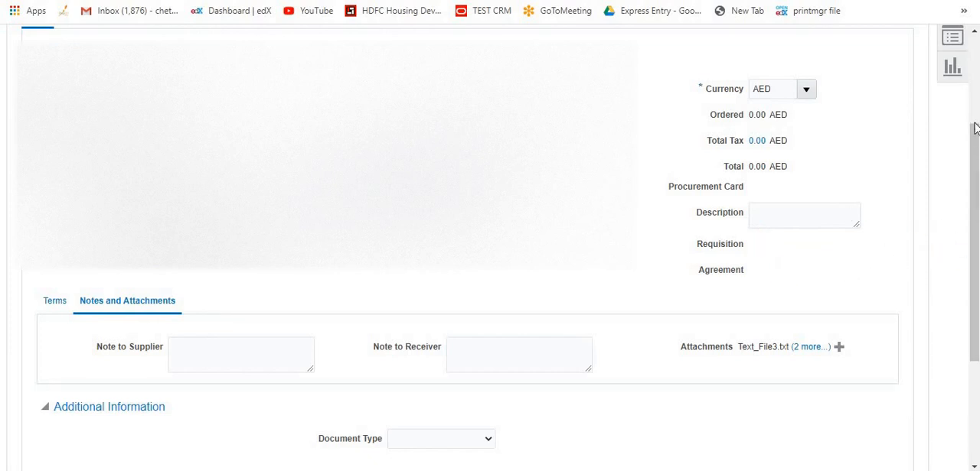
Save the purchase order with the re-added text attachment and dismiss the tax warning.
drag(975, 127, 975, 86)
click(786, 42)
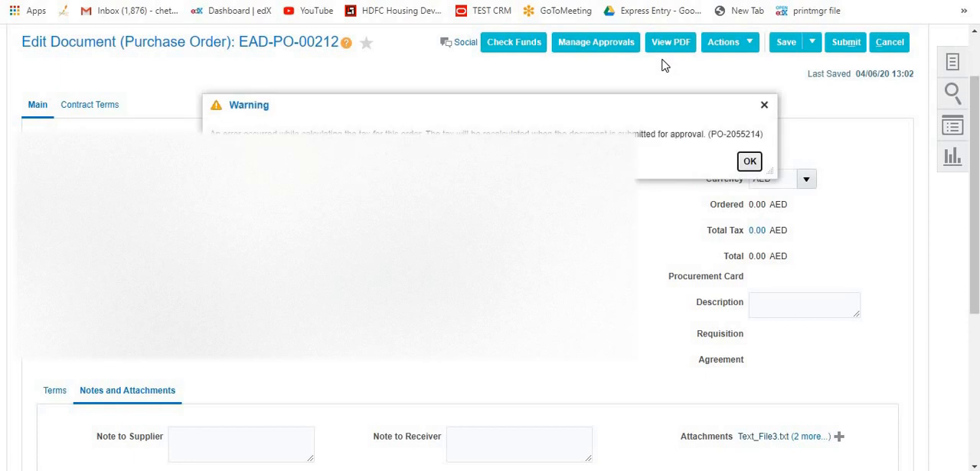
click(746, 162)
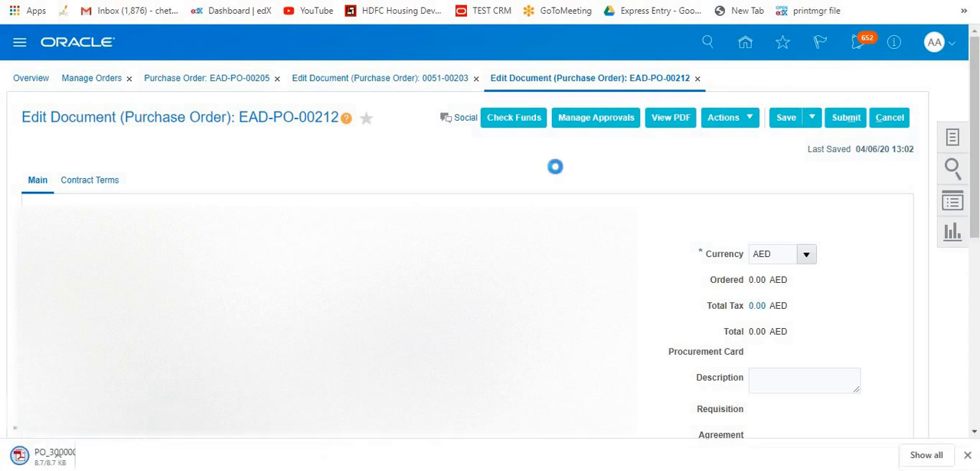
Open the regenerated purchase order PDF, search it for "test" and check the attachment texts listed under Notes.
click(71, 456)
key(ctrl+f)
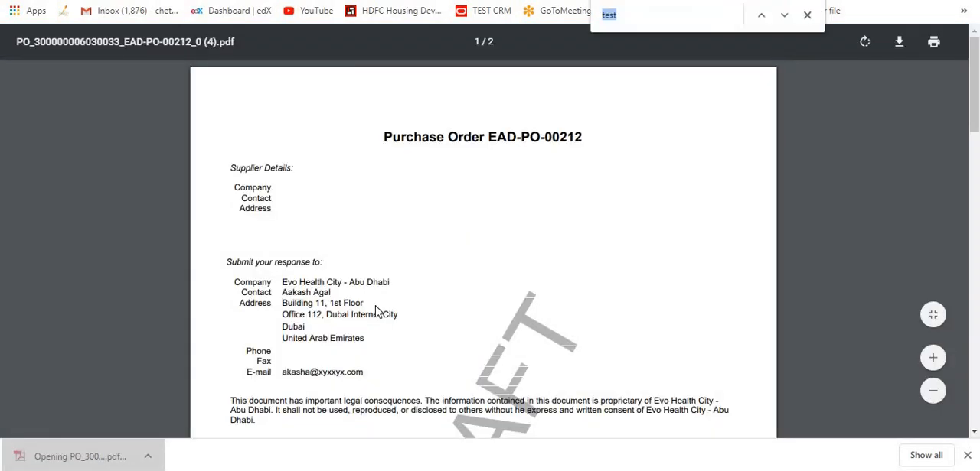
text(test)
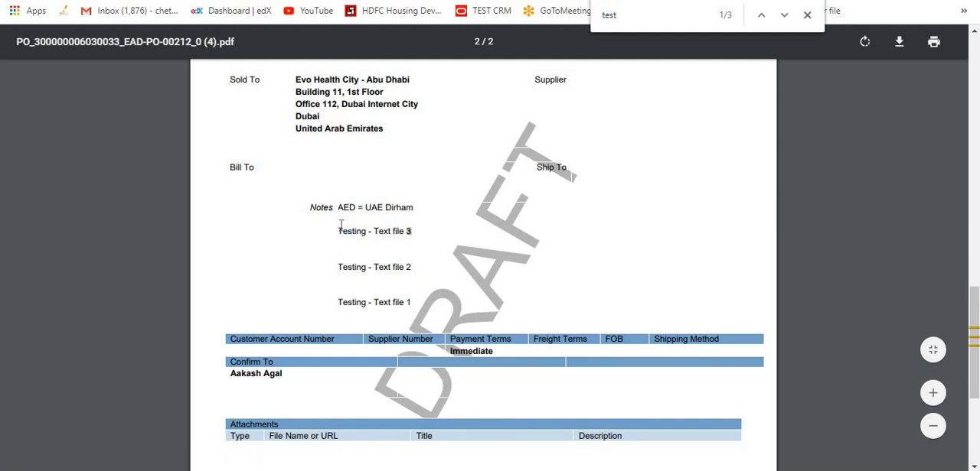
drag(339, 231, 409, 304)
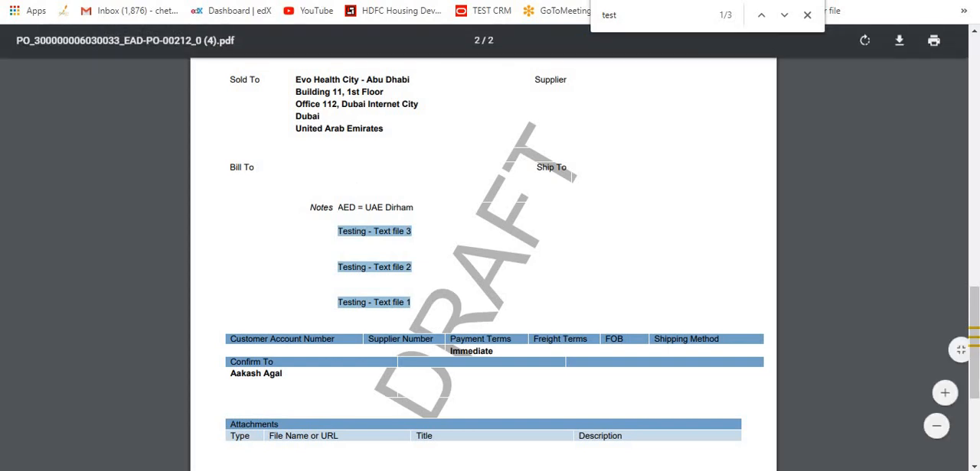
Return to the purchase order and review its notes and attachments section.
click(306, 0)
scroll(850, 304, down, 3)
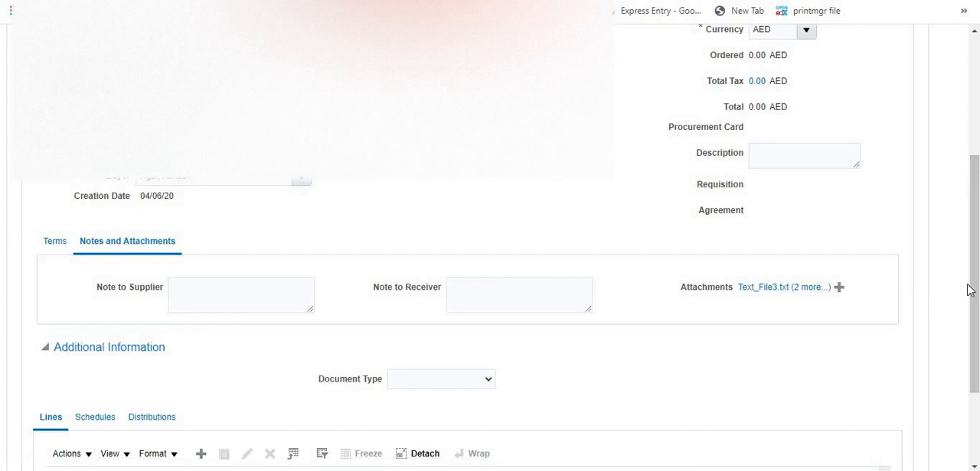
drag(970, 296, 970, 253)
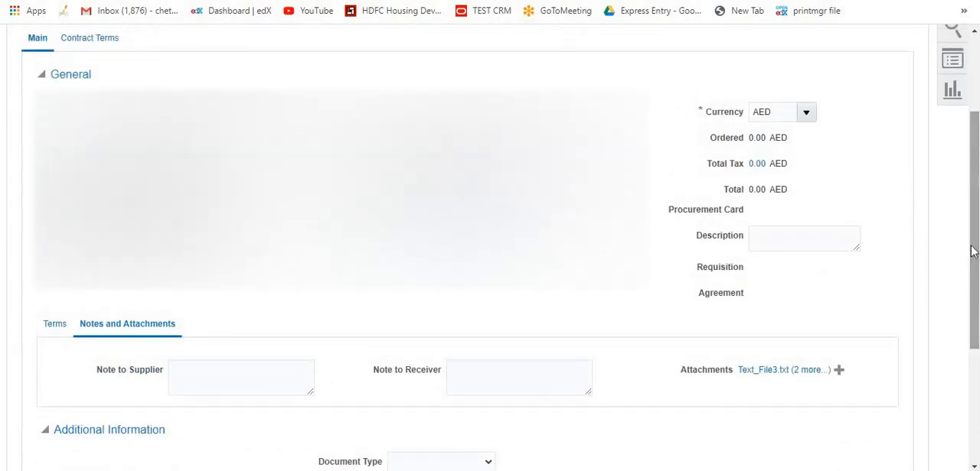